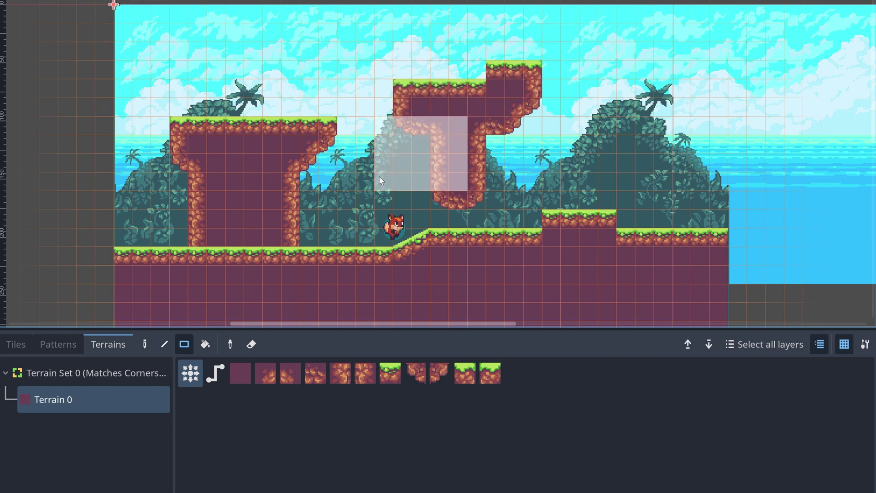
Step: Fill terrain blocks on the floating platform and a new right-side platform with a column
{"action": "left_click_drag", "start_coordinate": [411, 115], "coordinate": [359, 65]}
{"action": "left_click_drag", "start_coordinate": [568, 114], "coordinate": [650, 82]}
{"action": "left_click_drag", "start_coordinate": [624, 137], "coordinate": [667, 103]}
{"action": "left_click_drag", "start_coordinate": [590, 164], "coordinate": [569, 119]}
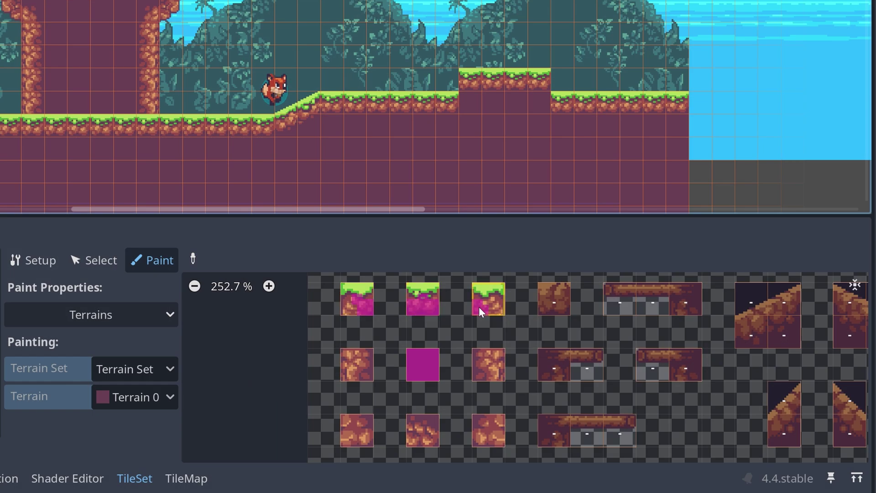
{"action": "left_click", "coordinate": [479, 365]}
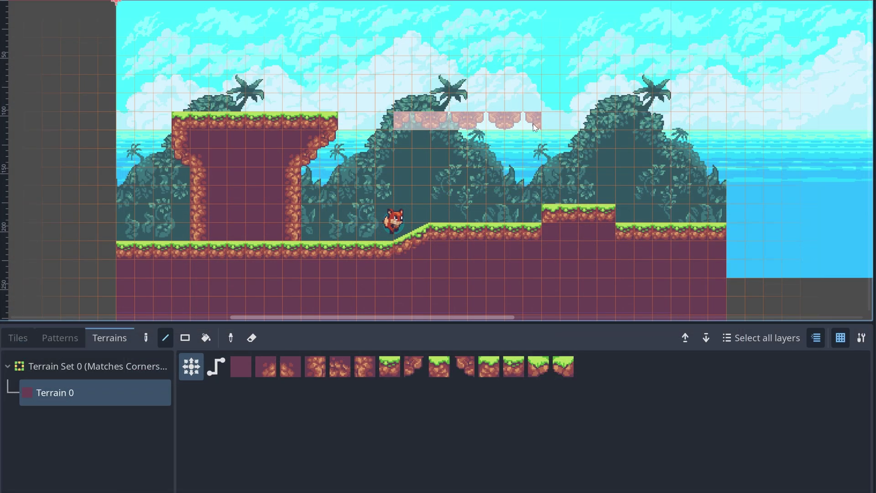
Step: Draw three thin grass platforms across the upper, middle and far-right areas
{"action": "left_click_drag", "start_coordinate": [533, 124], "coordinate": [533, 123]}
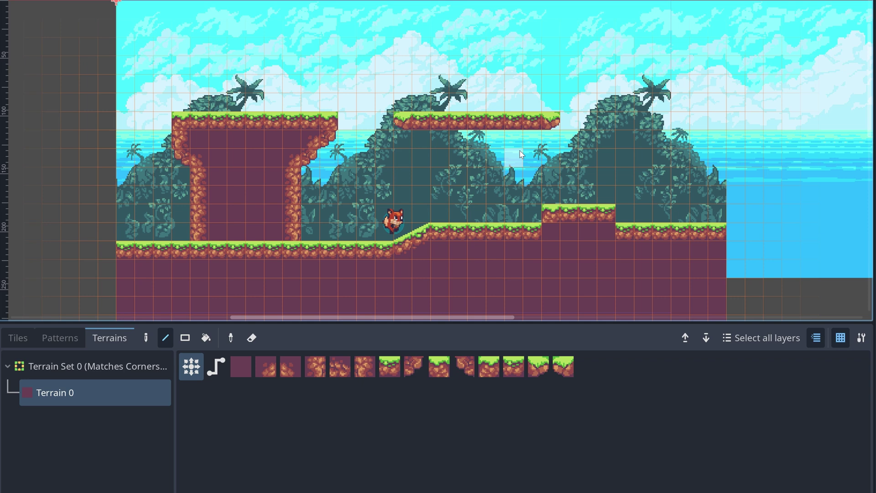
{"action": "left_click_drag", "start_coordinate": [457, 158], "coordinate": [516, 158]}
{"action": "left_click_drag", "start_coordinate": [606, 139], "coordinate": [662, 149]}
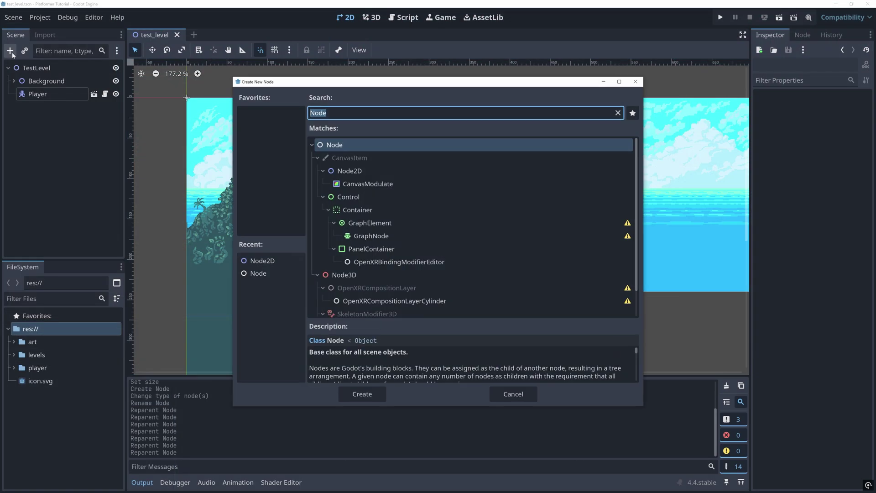
{"action": "type", "text": "tilema"}
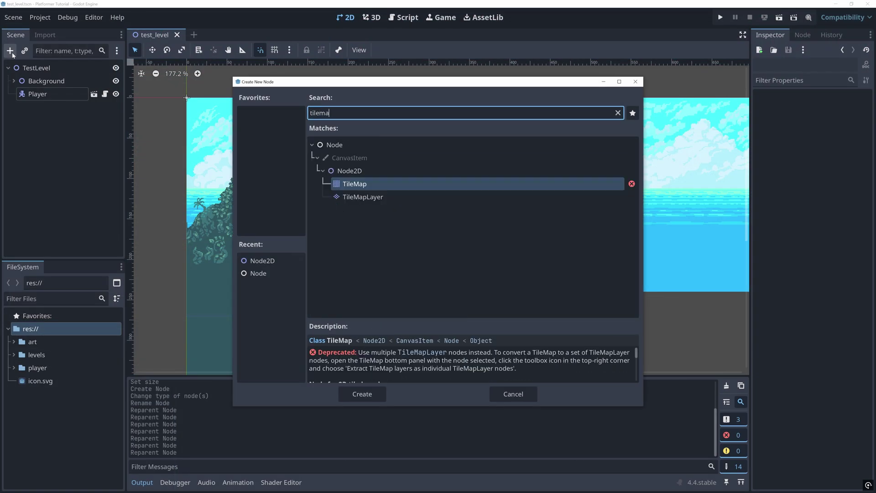
{"action": "type", "text": "play"}
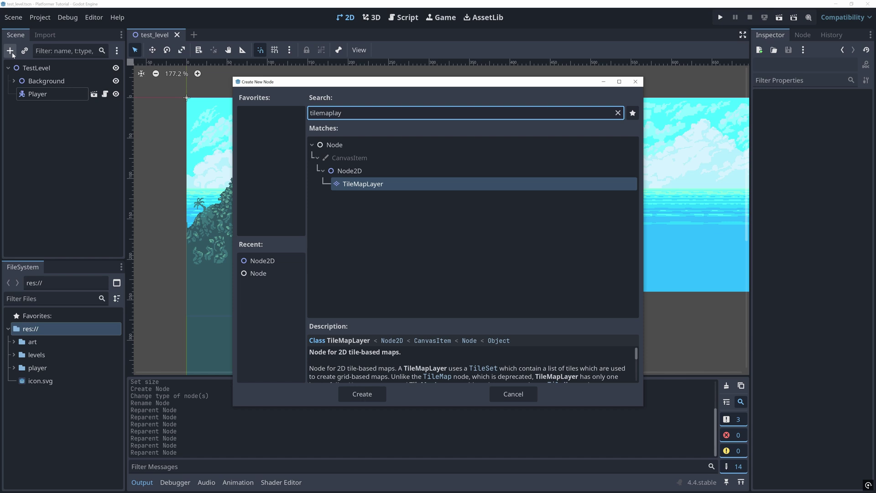
Step: Create a TileMapLayer node with a New TileSet and open the TileSet panel
{"action": "left_click", "coordinate": [354, 391]}
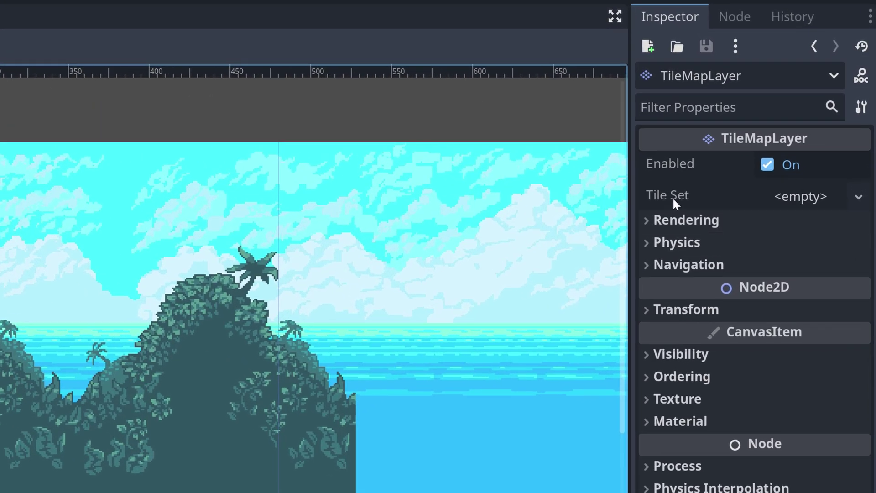
{"action": "left_click", "coordinate": [840, 198]}
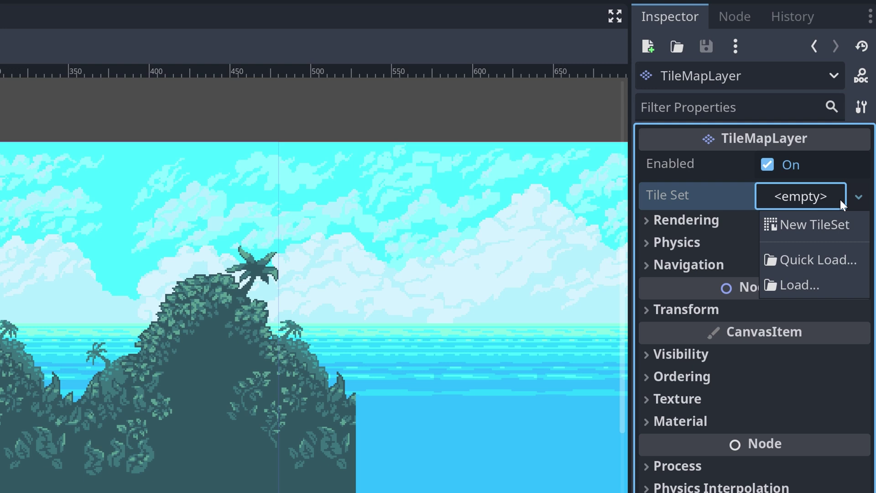
{"action": "left_click", "coordinate": [805, 220]}
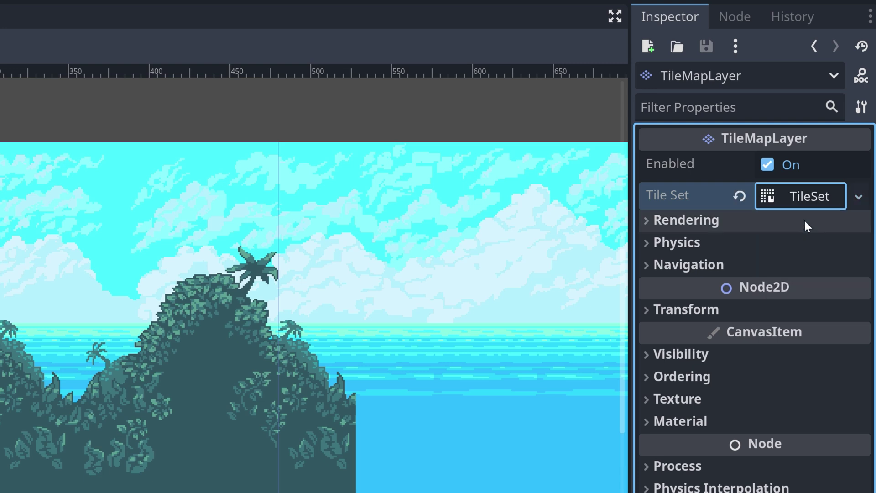
{"action": "left_click", "coordinate": [795, 195]}
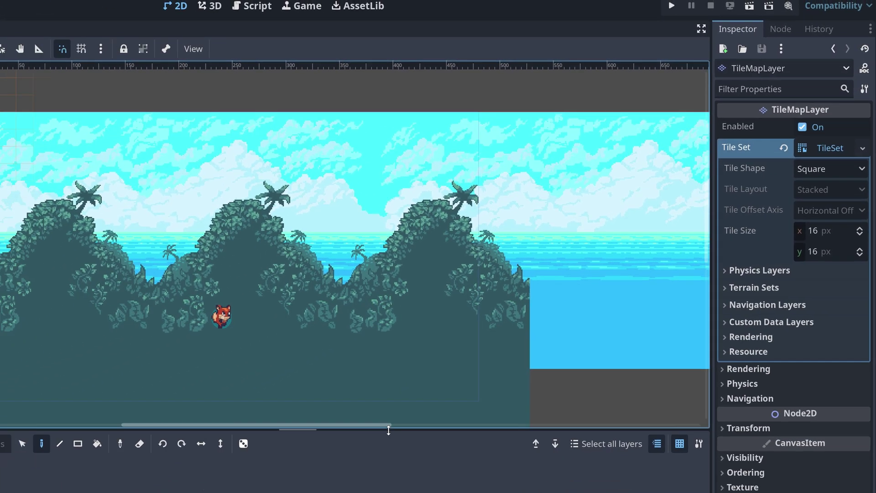
{"action": "left_click", "coordinate": [319, 482]}
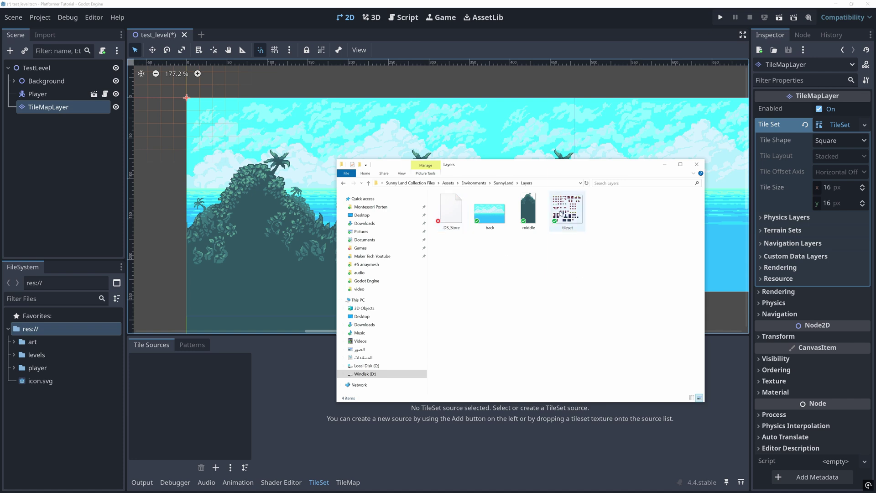
Step: Import tileset.png into the FileSystem dock and move it into the art folder
{"action": "mouse_move", "coordinate": [560, 214]}
{"action": "left_mouse_down"}
{"action": "mouse_move", "coordinate": [25, 333]}
{"action": "mouse_move", "coordinate": [44, 346]}
{"action": "left_mouse_up"}
{"action": "left_click", "coordinate": [34, 396]}
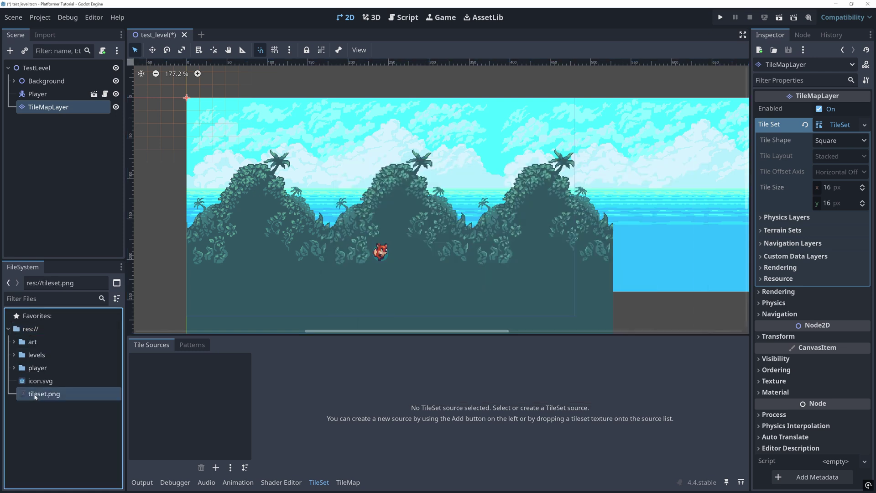
{"action": "left_click_drag", "start_coordinate": [34, 396], "coordinate": [32, 342]}
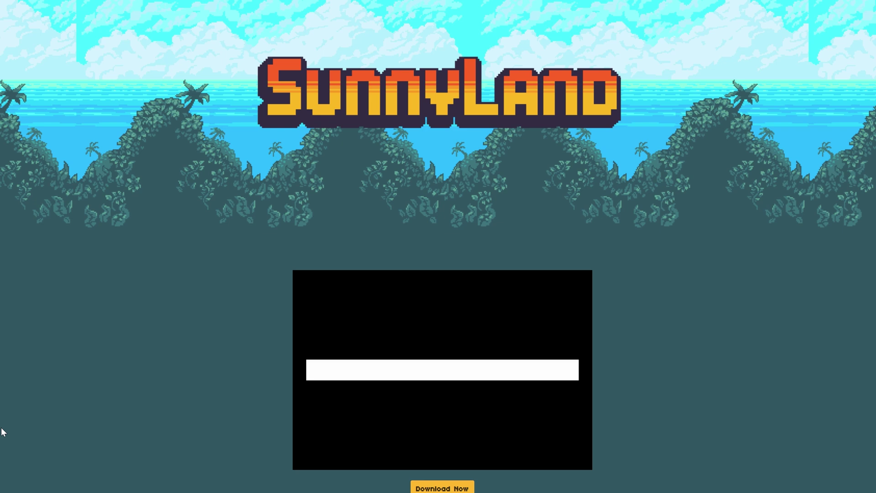
{"action": "scroll", "coordinate": [438, 274], "scroll_direction": "down", "scroll_amount": 2}
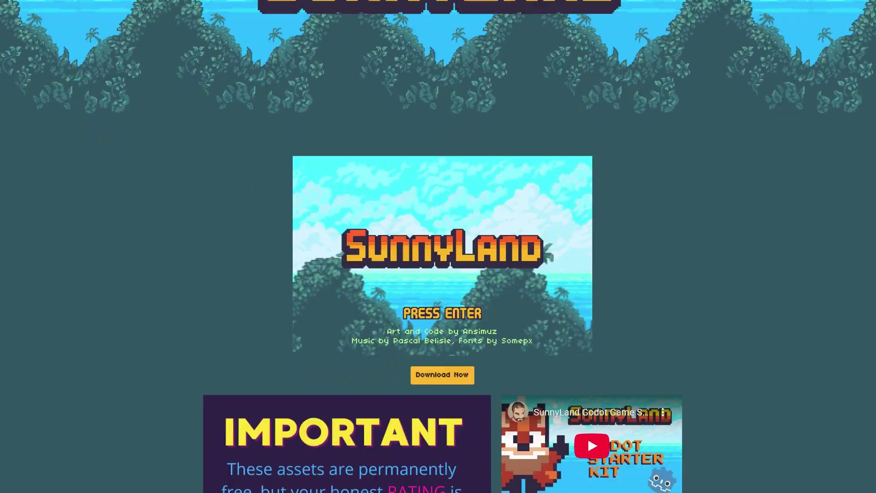
{"action": "scroll", "coordinate": [438, 274], "scroll_direction": "down", "scroll_amount": 4}
{"action": "scroll", "coordinate": [438, 274], "scroll_direction": "down", "scroll_amount": 2}
{"action": "scroll", "coordinate": [438, 273], "scroll_direction": "down", "scroll_amount": 1}
{"action": "scroll", "coordinate": [439, 274], "scroll_direction": "down", "scroll_amount": 4}
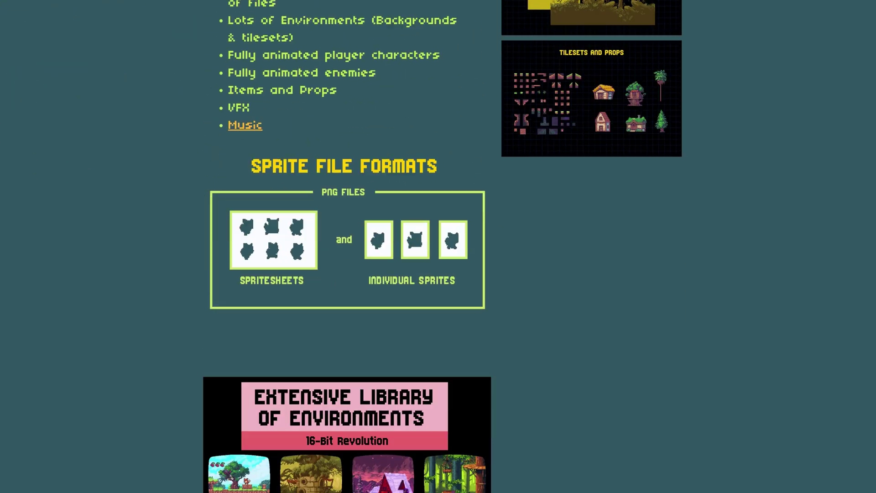
{"action": "scroll", "coordinate": [348, 247], "scroll_direction": "down", "scroll_amount": 2}
{"action": "scroll", "coordinate": [347, 247], "scroll_direction": "down", "scroll_amount": 5}
{"action": "scroll", "coordinate": [347, 246], "scroll_direction": "down", "scroll_amount": 3}
{"action": "scroll", "coordinate": [347, 247], "scroll_direction": "down", "scroll_amount": 8}
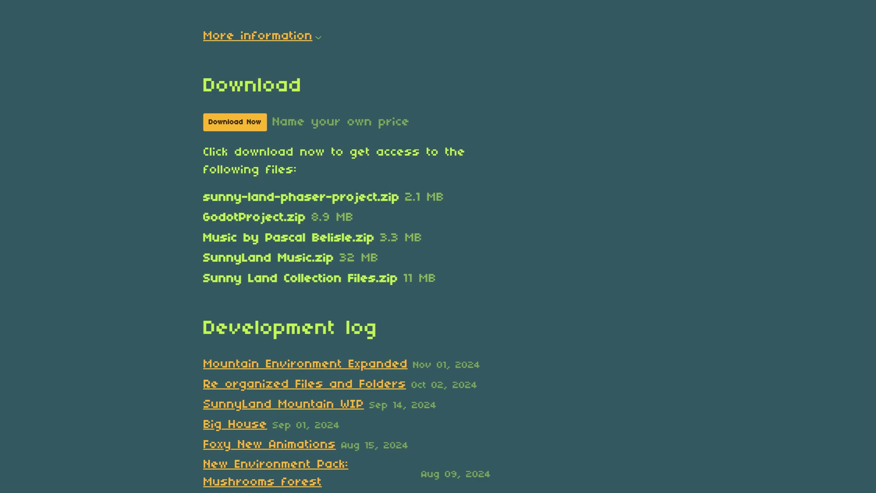
{"action": "scroll", "coordinate": [347, 247], "scroll_direction": "down", "scroll_amount": 1}
{"action": "scroll", "coordinate": [348, 246], "scroll_direction": "down", "scroll_amount": 6}
{"action": "scroll", "coordinate": [347, 247], "scroll_direction": "up", "scroll_amount": 6}
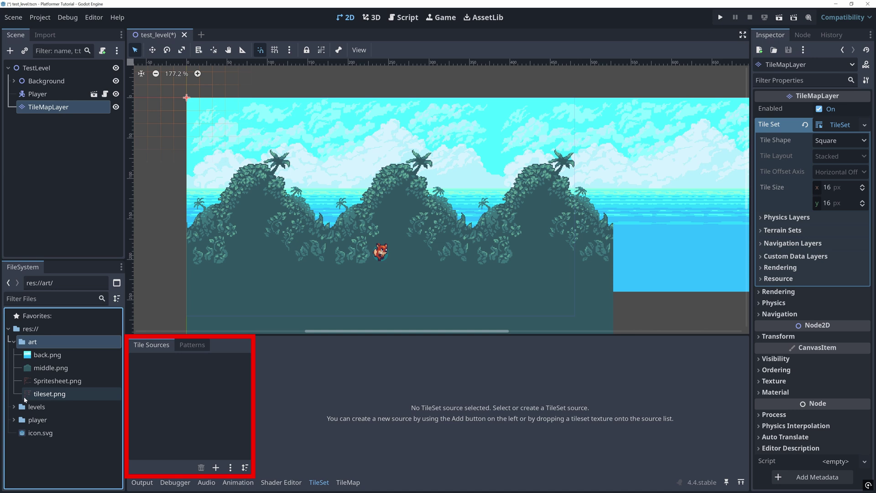
Step: Add tileset.png to Tile Sources and accept automatic atlas tile creation
{"action": "left_click", "coordinate": [37, 396]}
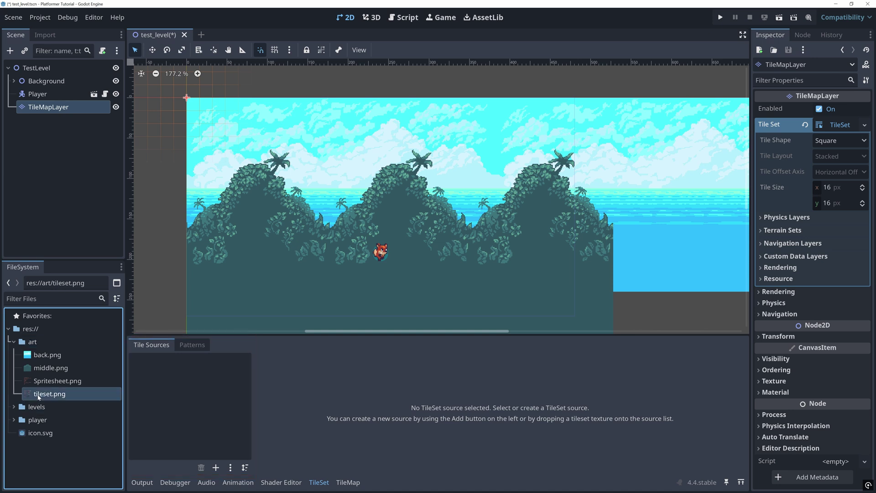
{"action": "left_click_drag", "start_coordinate": [38, 395], "coordinate": [166, 401]}
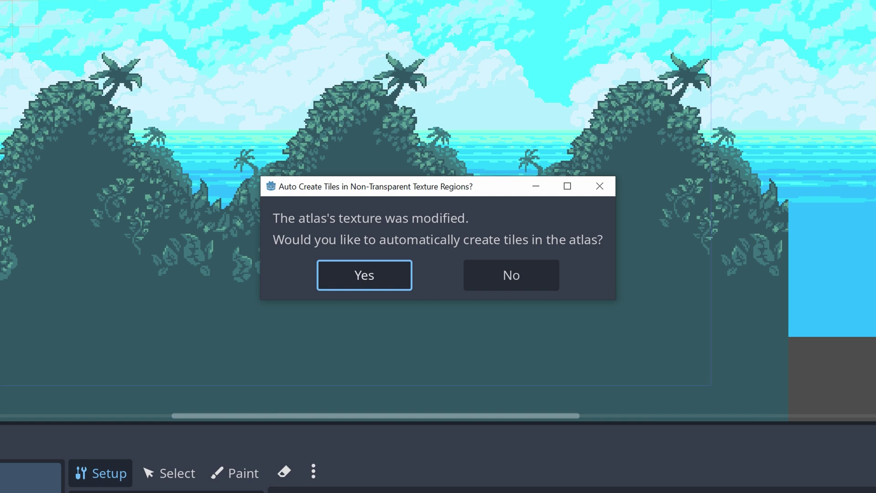
{"action": "left_click", "coordinate": [342, 269]}
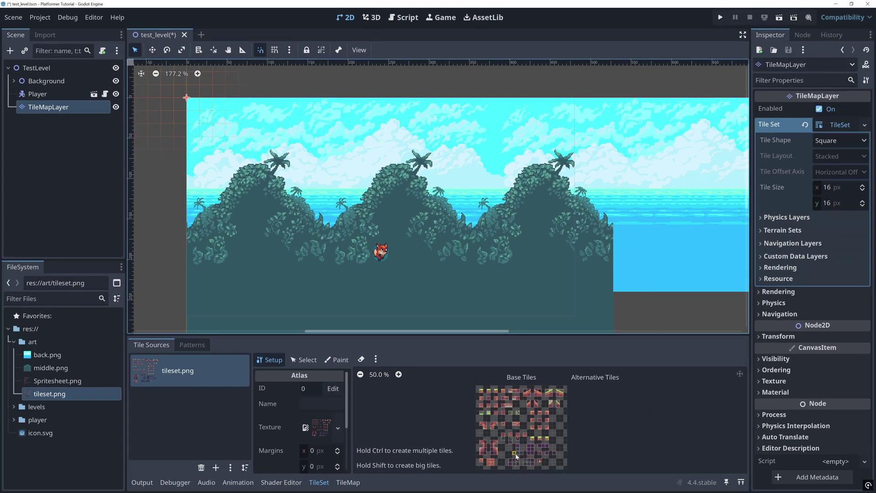
{"action": "scroll", "coordinate": [531, 376], "scroll_direction": "up", "scroll_amount": 1}
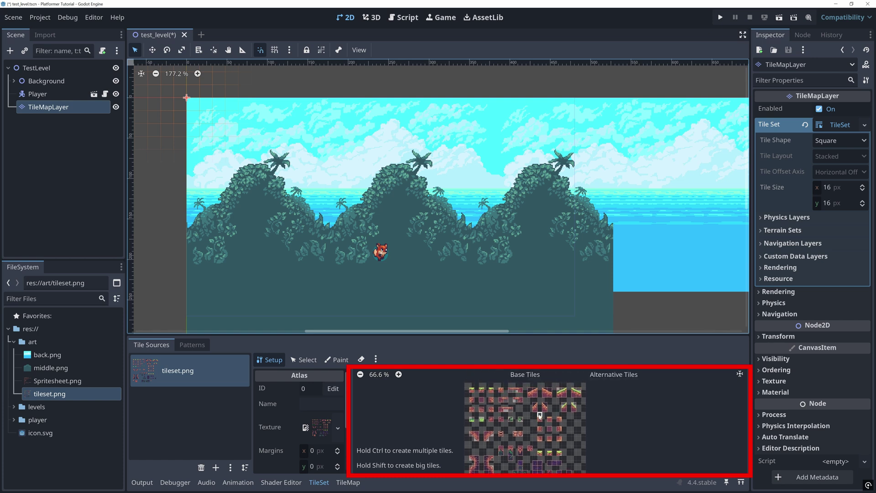
{"action": "scroll", "coordinate": [541, 404], "scroll_direction": "up", "scroll_amount": 1}
{"action": "scroll", "coordinate": [540, 412], "scroll_direction": "up", "scroll_amount": 1}
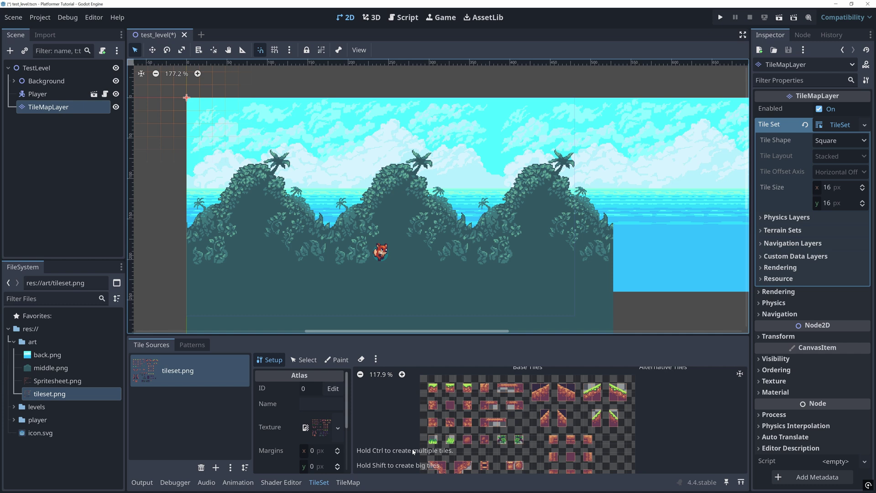
Step: With the Line tool and a grass tile, paint rows below the player and stepped runs rightward
{"action": "left_click", "coordinate": [348, 483]}
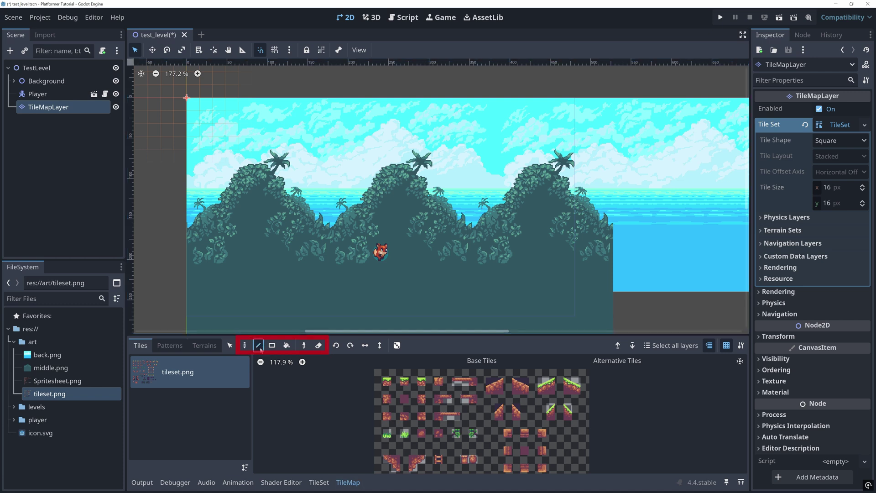
{"action": "left_click", "coordinate": [404, 381]}
{"action": "left_click", "coordinate": [258, 346]}
{"action": "left_click_drag", "start_coordinate": [270, 272], "coordinate": [334, 277]}
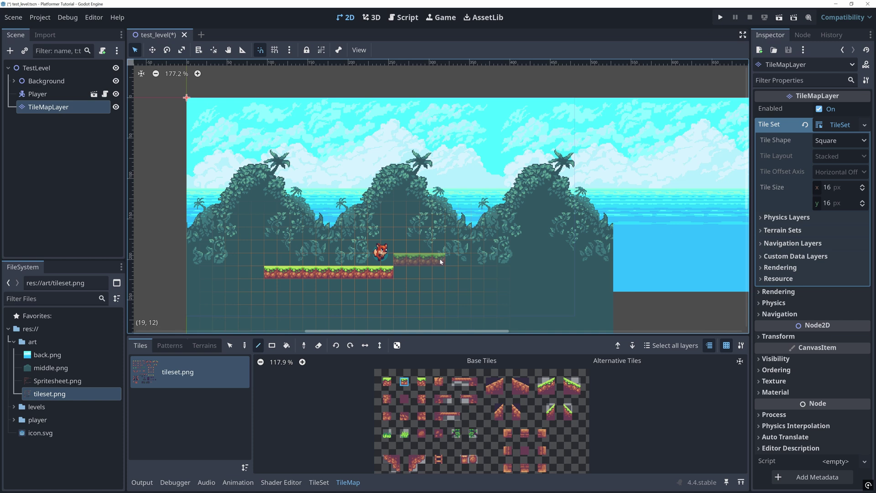
{"action": "mouse_move", "coordinate": [397, 258]}
{"action": "left_mouse_down"}
{"action": "mouse_move", "coordinate": [479, 258]}
{"action": "mouse_move", "coordinate": [533, 246]}
{"action": "mouse_move", "coordinate": [568, 261]}
{"action": "mouse_move", "coordinate": [541, 259]}
{"action": "left_mouse_up"}
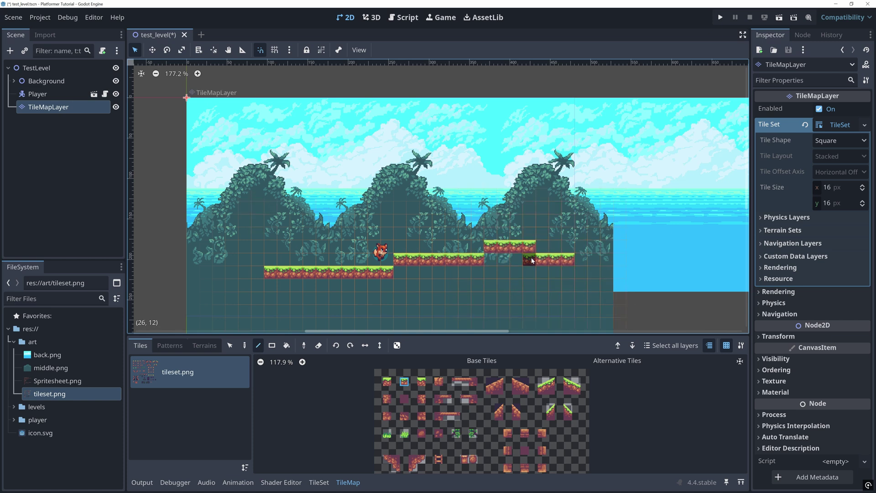
Step: Paint a short left ledge and rotate the tile with Z and X so grass faces up
{"action": "left_click_drag", "start_coordinate": [217, 287], "coordinate": [216, 288]}
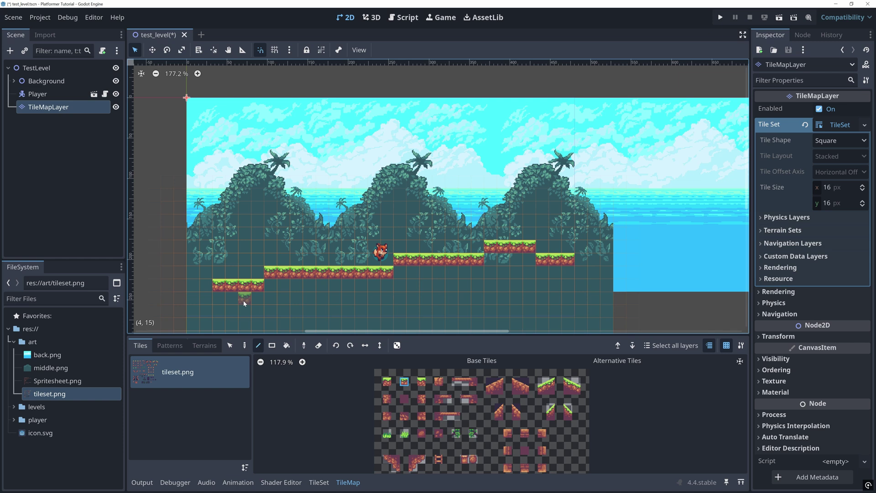
{"action": "key", "text": "z"}
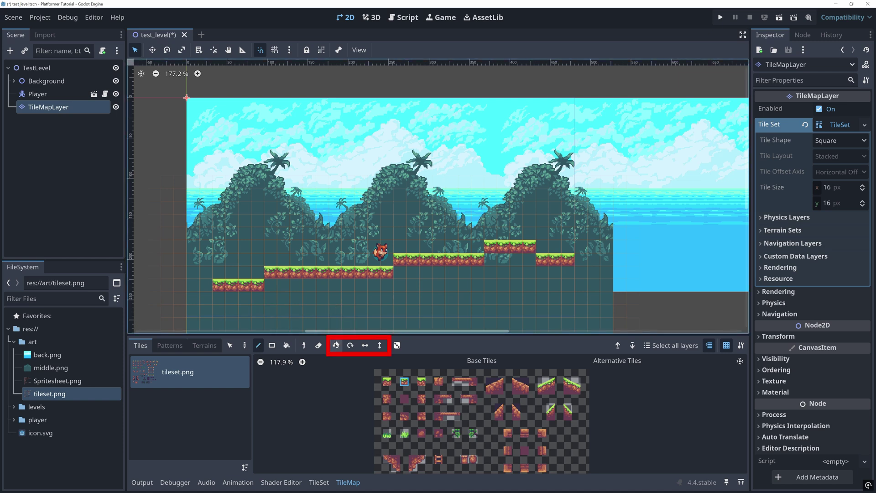
{"action": "key", "text": "x"}
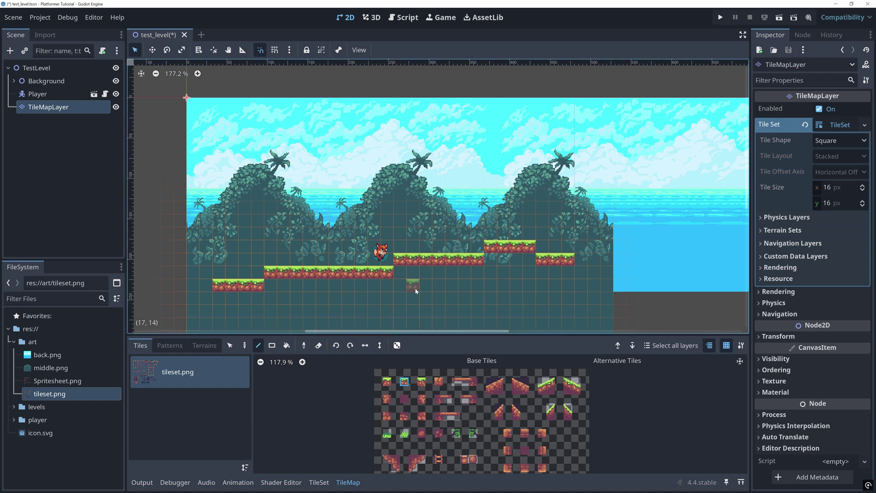
{"action": "key", "text": "x"}
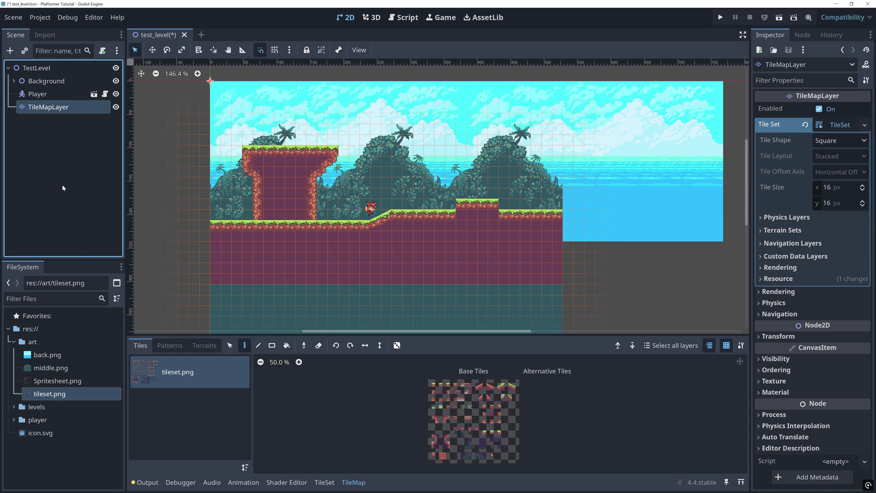
Step: Add TileMapLayer2 and TileMapLayer3 to the TestLevel scene
{"action": "left_click", "coordinate": [15, 141]}
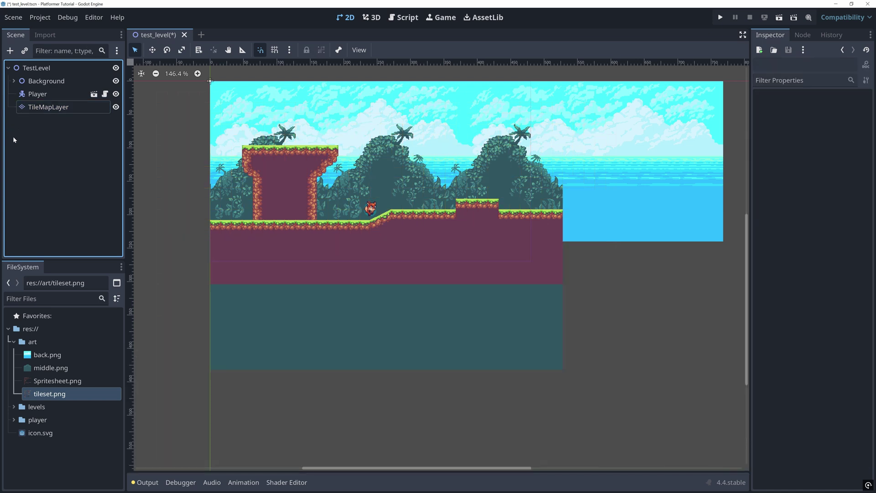
{"action": "left_click", "coordinate": [11, 50]}
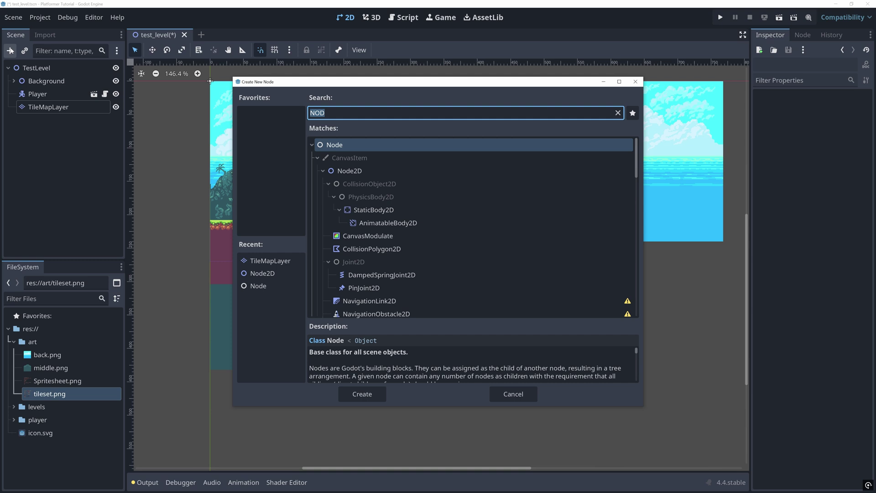
{"action": "type", "text": "tilema"}
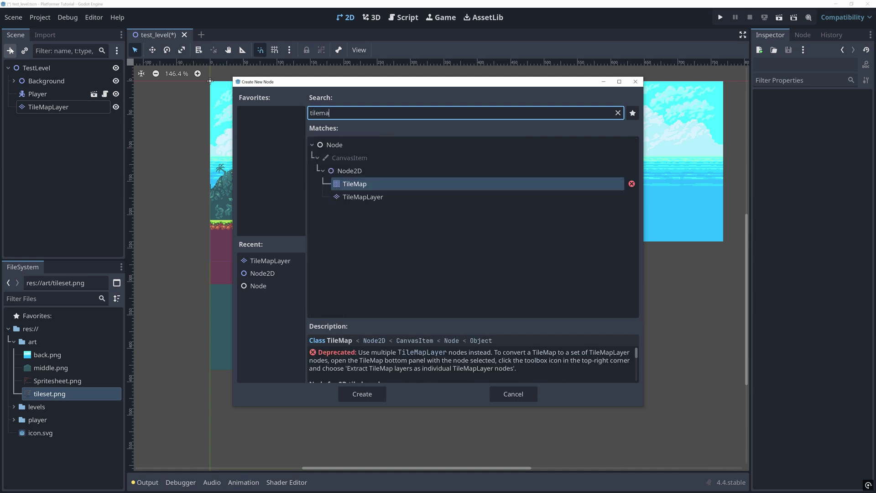
{"action": "type", "text": "player"}
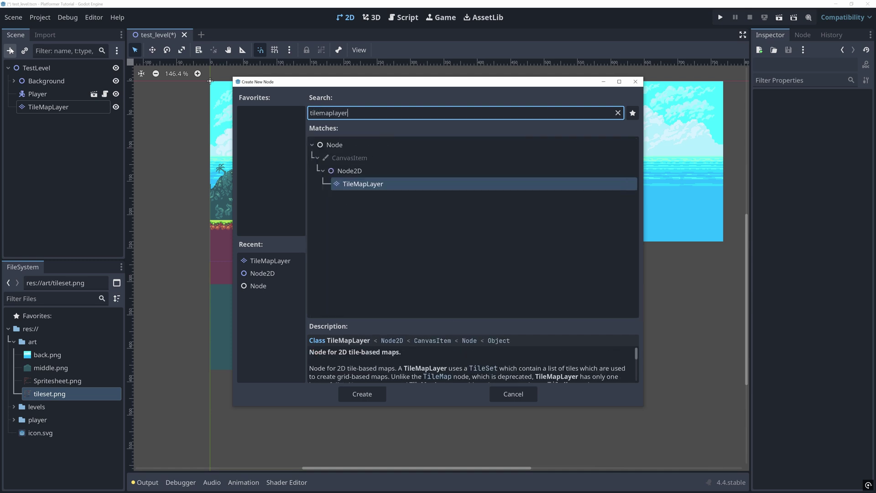
{"action": "key", "text": "Return"}
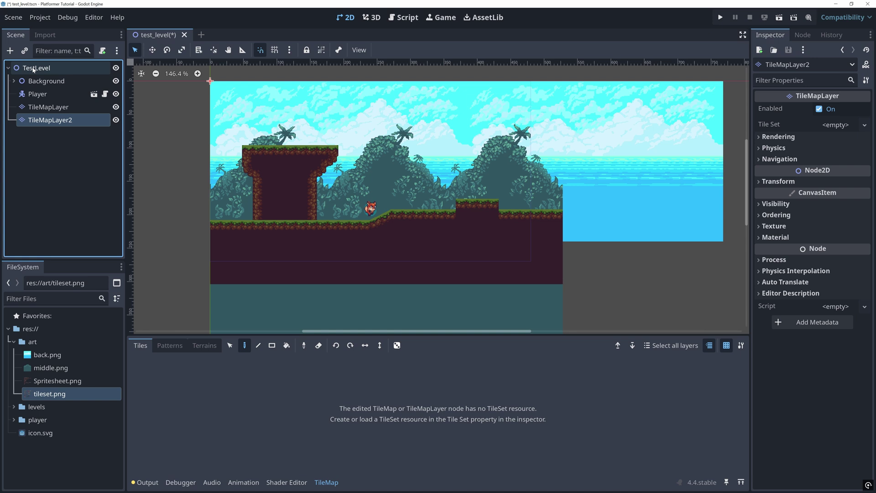
{"action": "right_click", "coordinate": [33, 69]}
{"action": "left_click", "coordinate": [32, 73]}
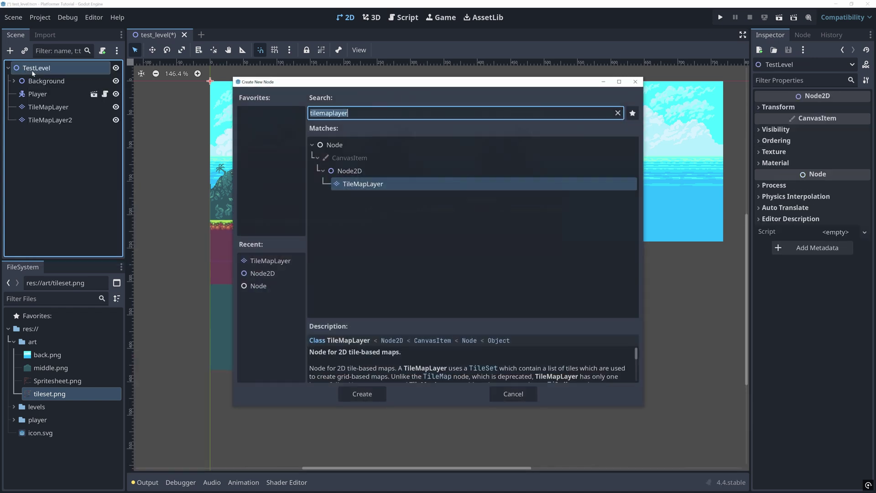
{"action": "key", "text": "Return"}
Step: Add a Node2D child under TestLevel and rename it TileMap
{"action": "left_click", "coordinate": [44, 156]}
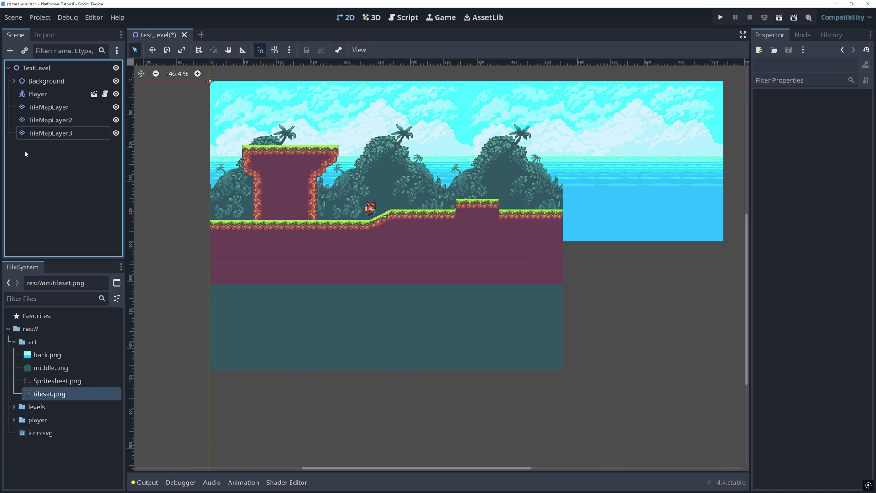
{"action": "left_click", "coordinate": [33, 68]}
{"action": "right_click", "coordinate": [32, 68]}
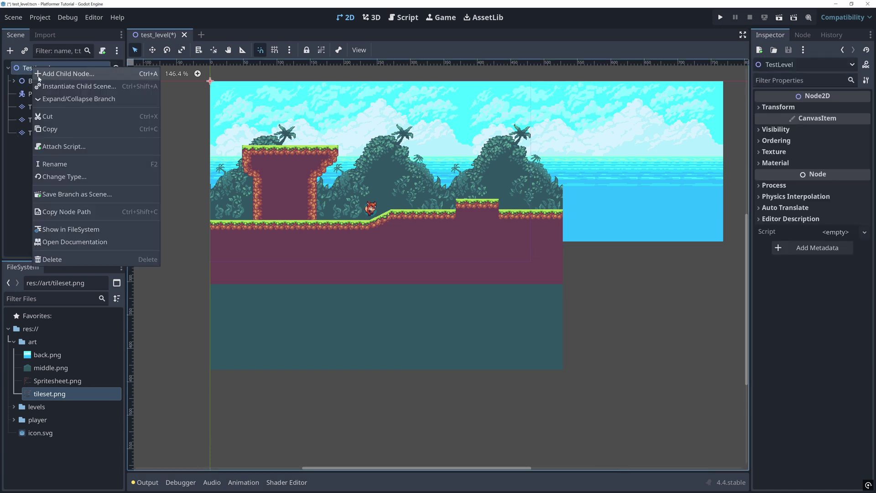
{"action": "left_click", "coordinate": [39, 74]}
{"action": "type", "text": "nod"}
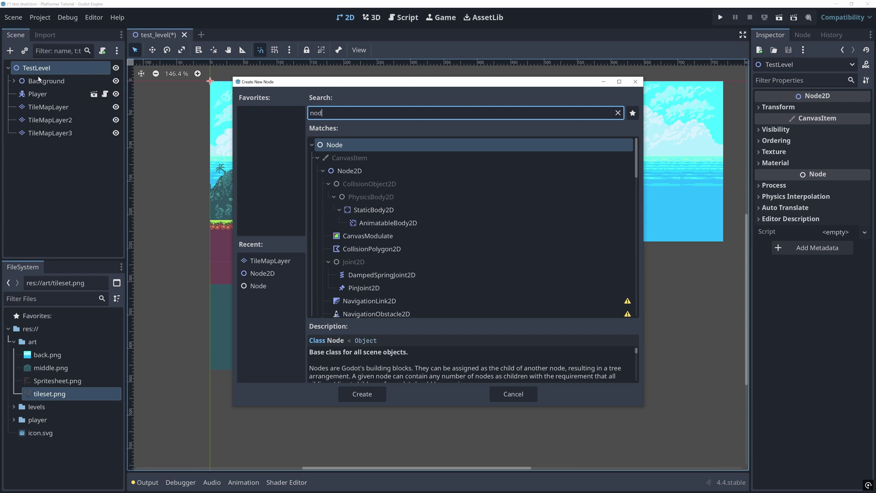
{"action": "type", "text": "e2d"}
{"action": "key", "text": "Return"}
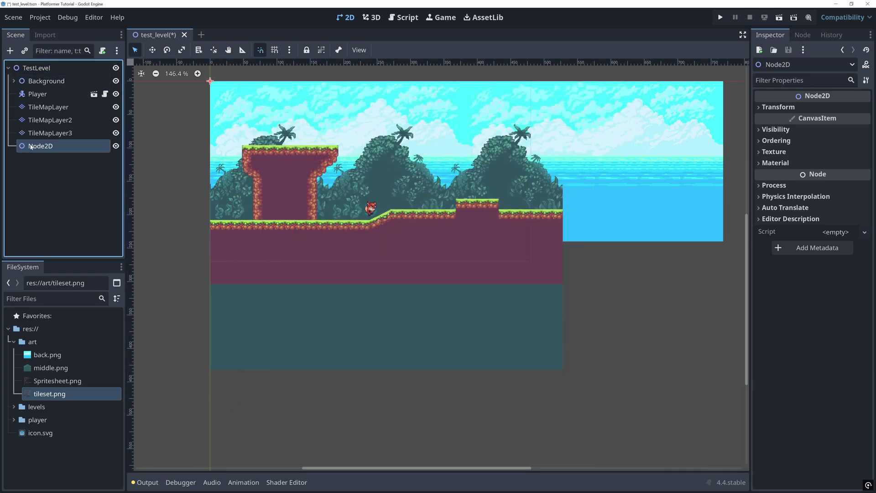
{"action": "type", "text": "T"}
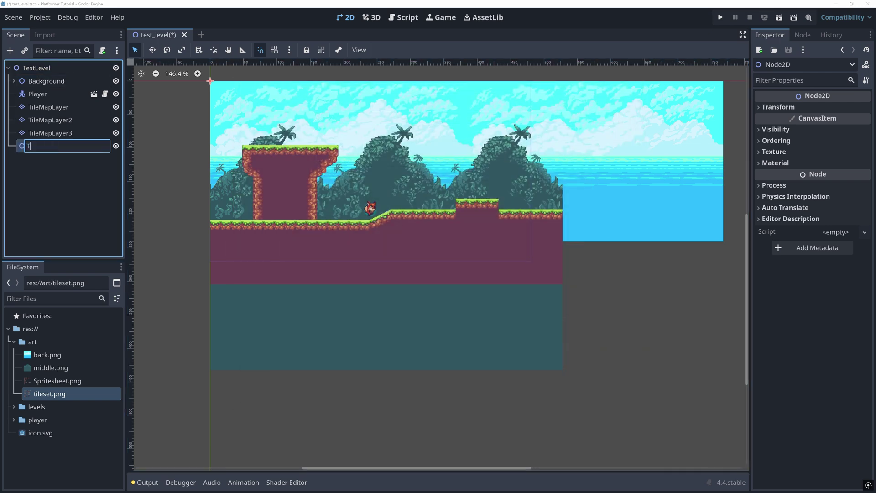
{"action": "type", "text": "ileMap"}
{"action": "key", "text": "Return"}
Step: Move all three tile map layers under TileMap and place the group above Player
{"action": "left_click", "coordinate": [39, 107]}
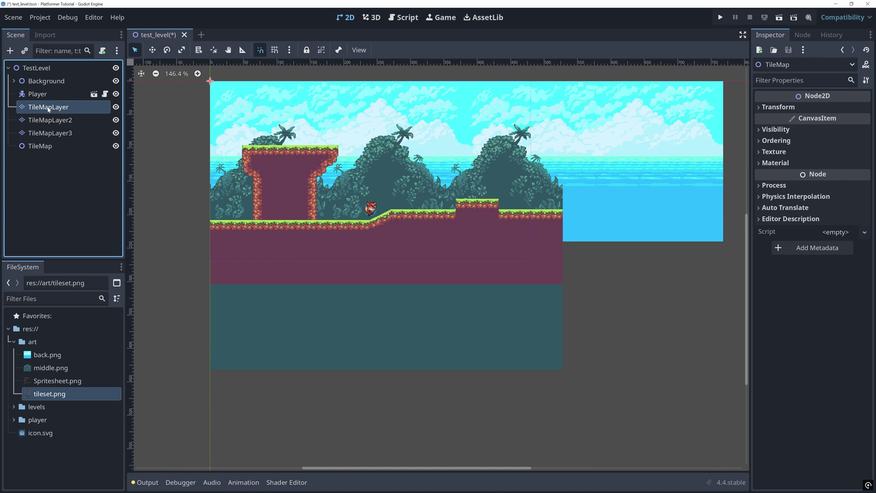
{"action": "key", "text": "shift+Down"}
{"action": "key", "text": "shift+Down"}
{"action": "left_click_drag", "start_coordinate": [39, 110], "coordinate": [40, 146]}
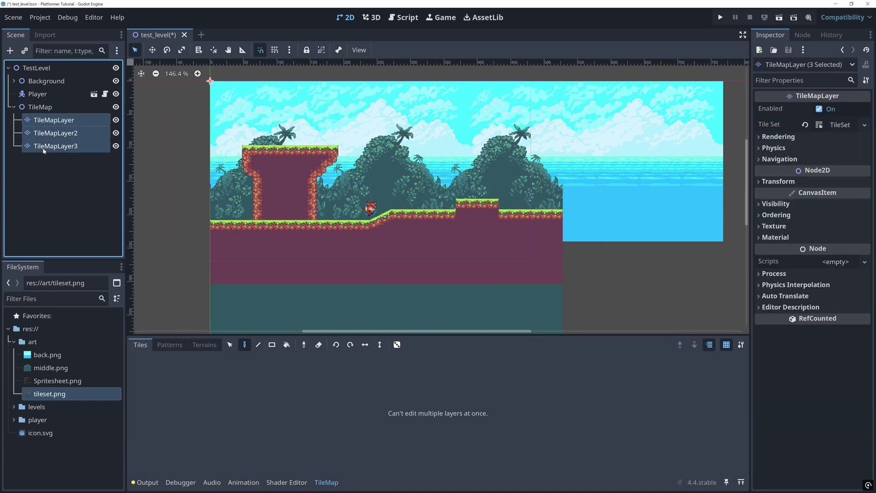
{"action": "left_click", "coordinate": [26, 156]}
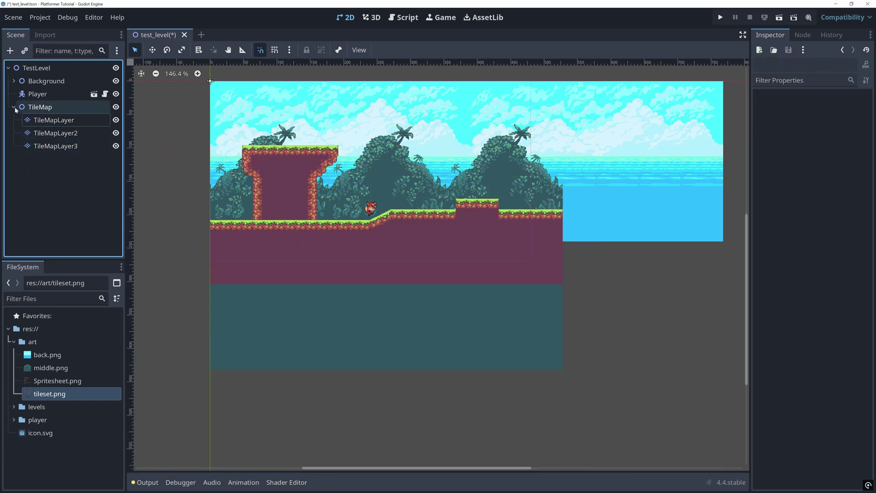
{"action": "left_click_drag", "start_coordinate": [40, 106], "coordinate": [40, 89]}
{"action": "left_click", "coordinate": [58, 106]}
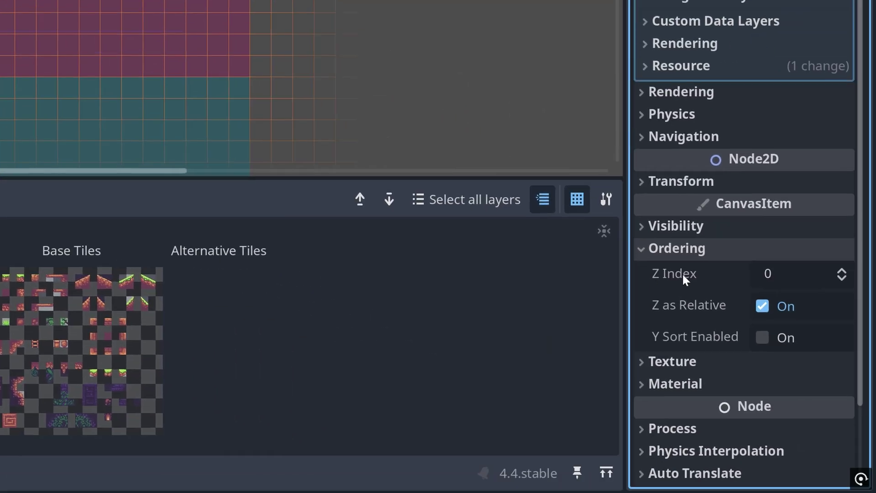
{"action": "left_click", "coordinate": [845, 269]}
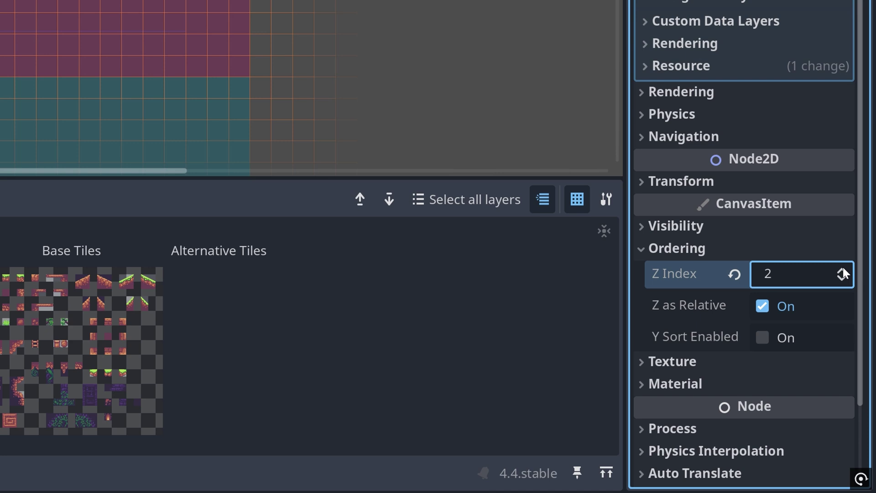
{"action": "left_click", "coordinate": [843, 277]}
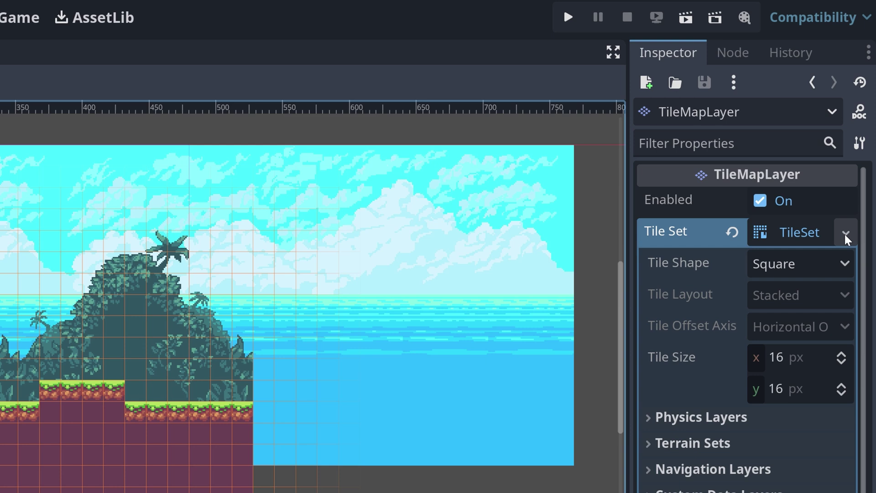
Step: Save the first layer's tile set as tileset.tres in res://art
{"action": "left_click", "coordinate": [846, 233]}
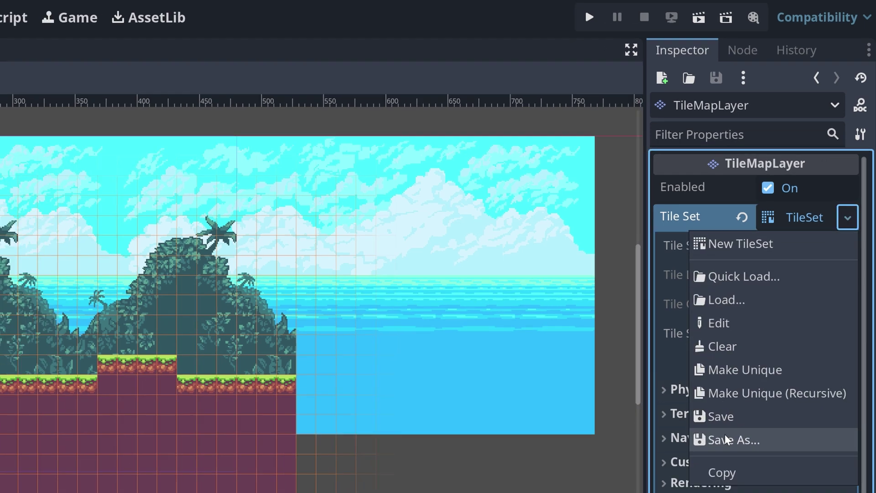
{"action": "left_click", "coordinate": [718, 471]}
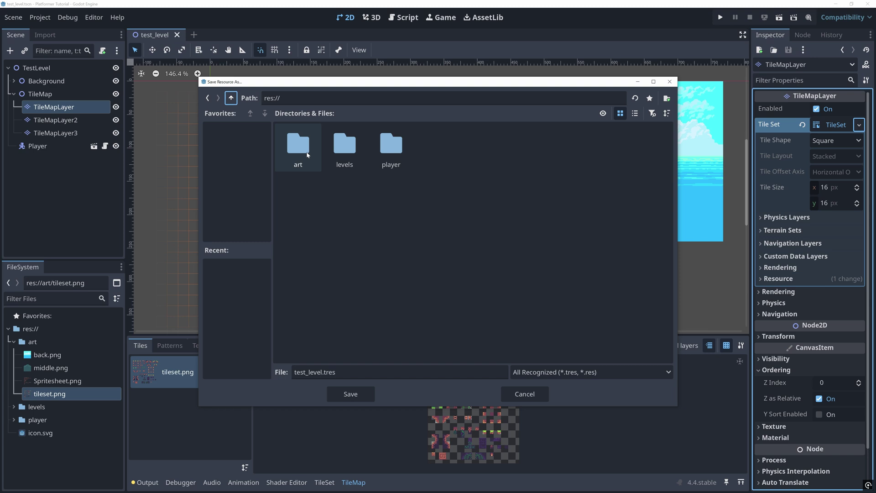
{"action": "double_click", "coordinate": [307, 154]}
{"action": "double_click", "coordinate": [296, 372]}
{"action": "key", "text": "Delete"}
{"action": "key", "text": "Delete"}
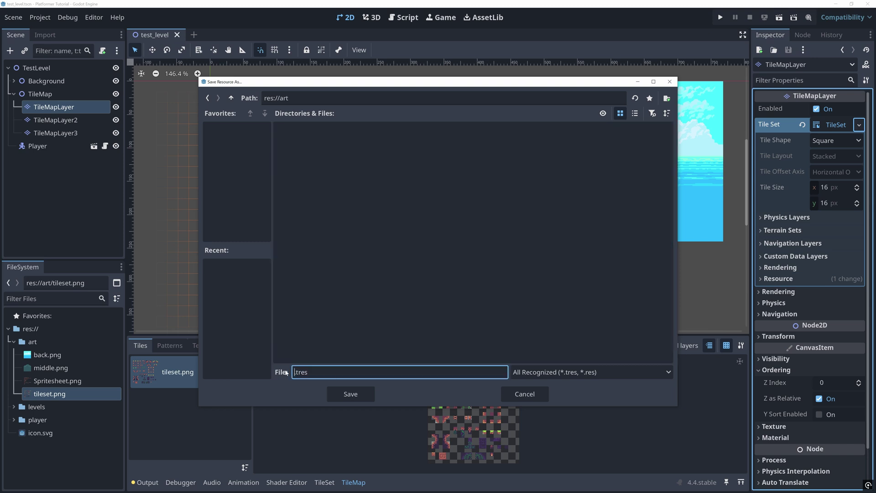
{"action": "type", "text": "tileset."}
{"action": "left_click", "coordinate": [344, 396]}
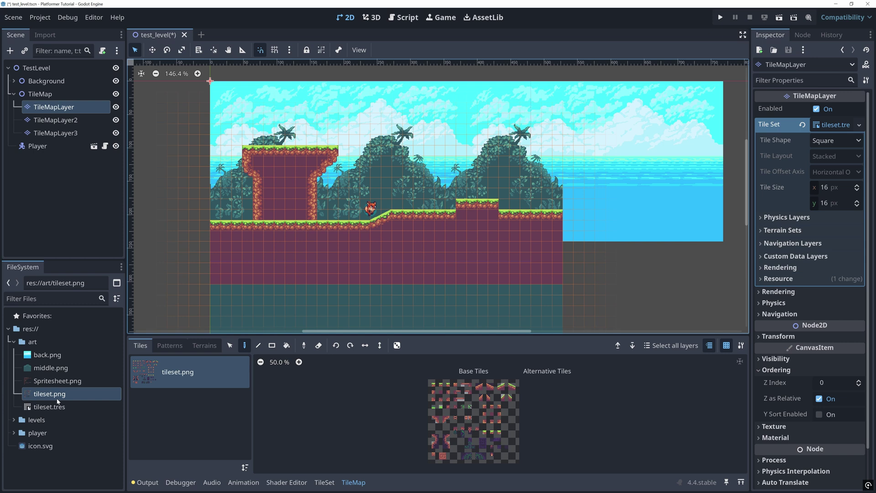
{"action": "left_click", "coordinate": [43, 407]}
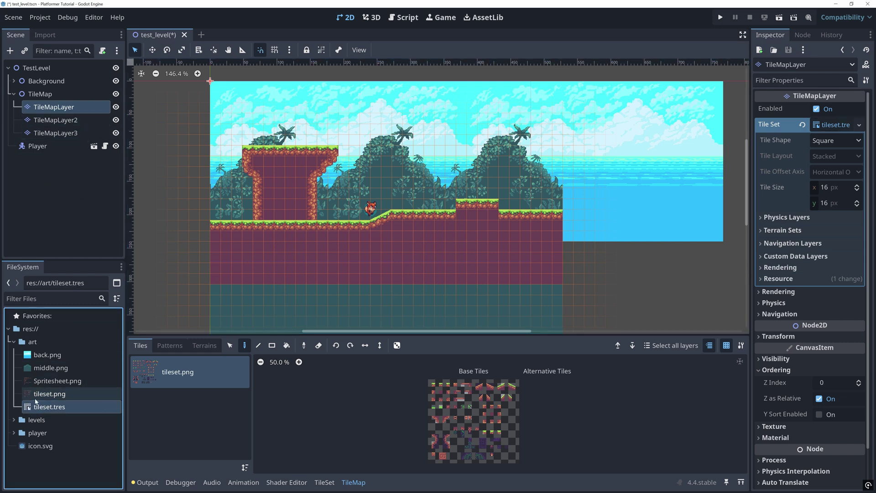
Step: Assign tileset.tres to TileMapLayer2 and paint a grass tile on the pillar
{"action": "left_click_drag", "start_coordinate": [36, 401], "coordinate": [55, 119]}
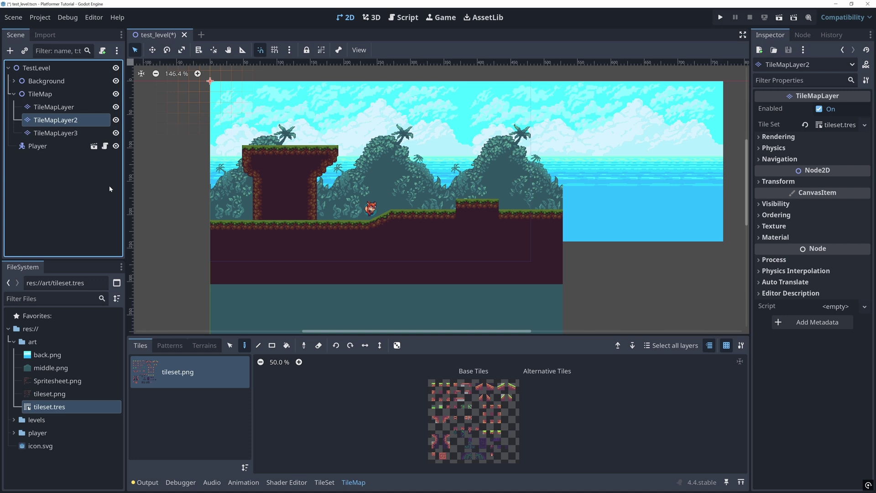
{"action": "scroll", "coordinate": [472, 418], "scroll_direction": "up", "scroll_amount": 3}
{"action": "left_click", "coordinate": [518, 429]}
{"action": "left_click", "coordinate": [285, 192]}
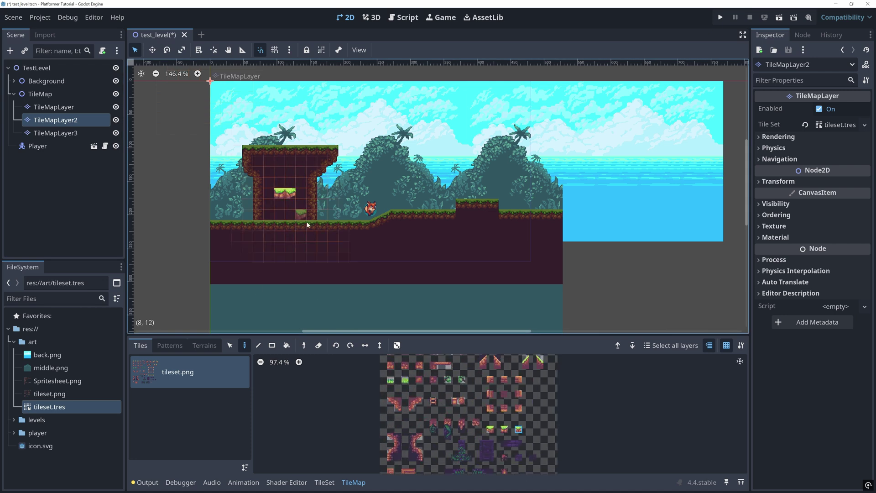
{"action": "left_click", "coordinate": [36, 68]}
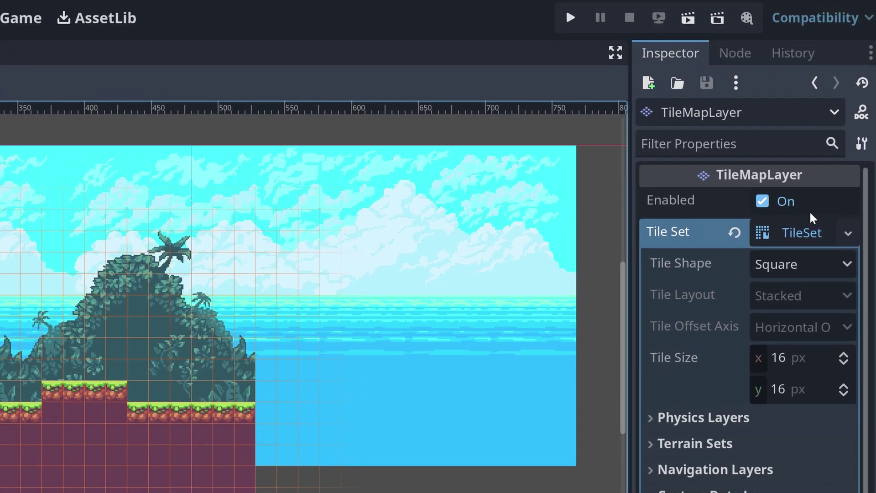
Step: Add a new element under the tile set's Terrain Sets
{"action": "left_click", "coordinate": [815, 235]}
{"action": "left_click", "coordinate": [814, 235]}
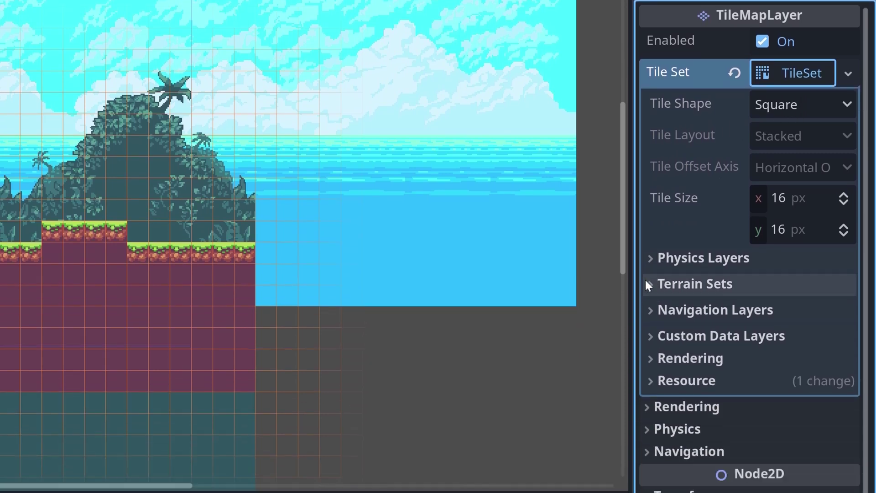
{"action": "left_click", "coordinate": [647, 282]}
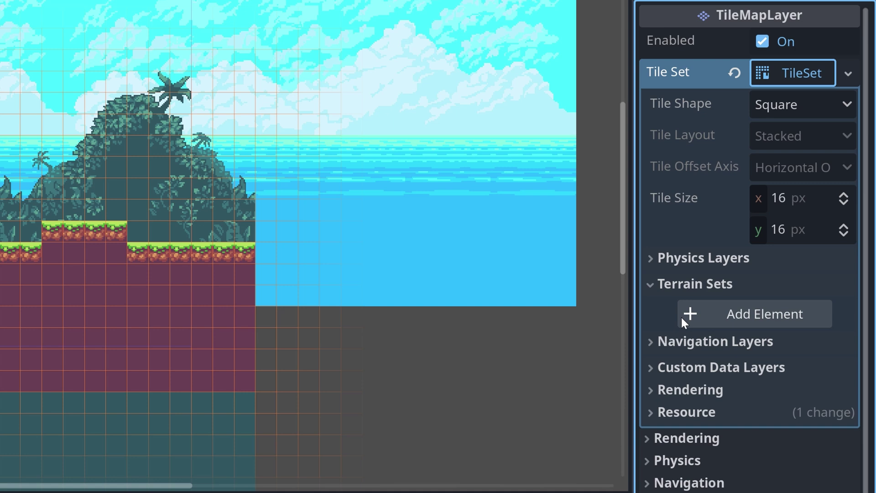
{"action": "left_click", "coordinate": [687, 314]}
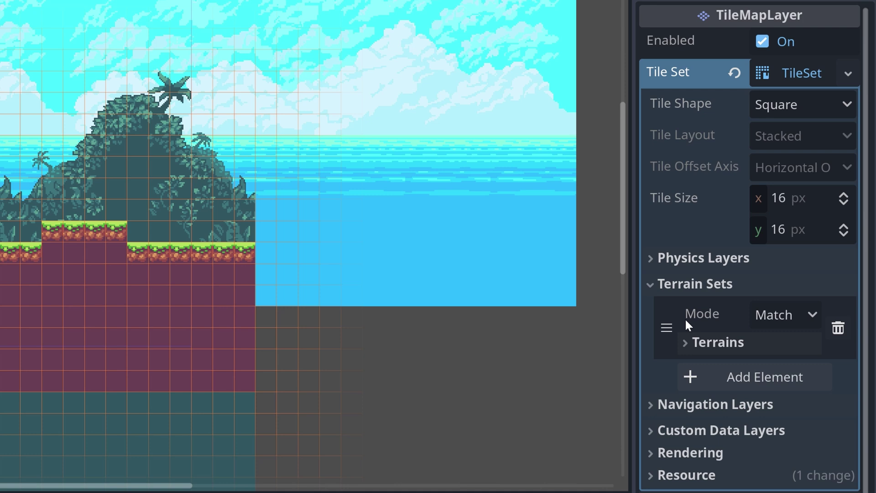
Step: Add a terrain to the set and colour it magenta
{"action": "left_click", "coordinate": [685, 343]}
{"action": "left_click", "coordinate": [680, 373]}
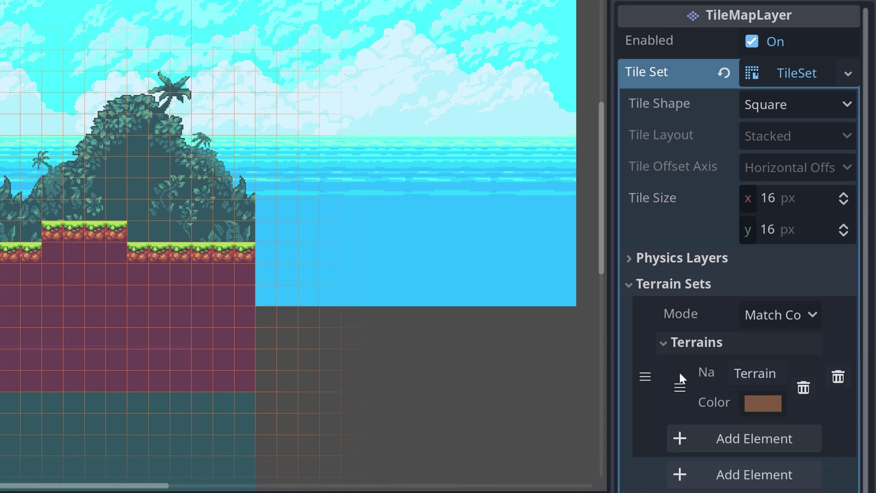
{"action": "left_click", "coordinate": [760, 402]}
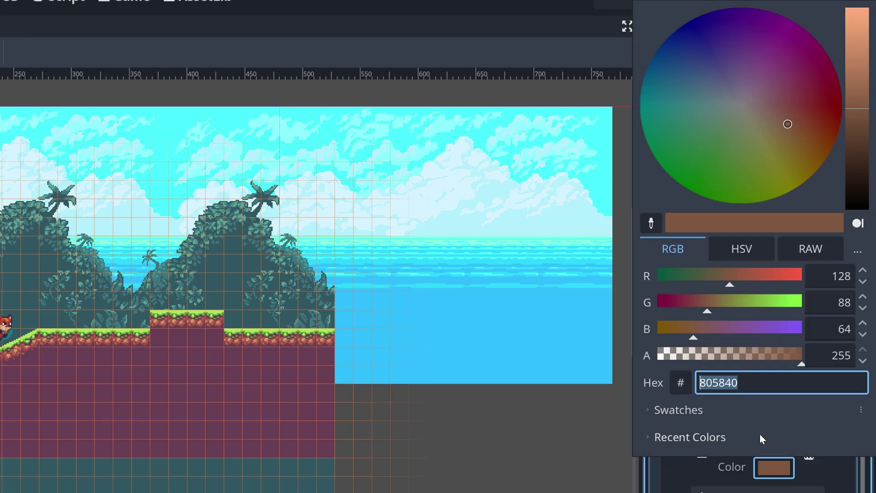
{"action": "left_click", "coordinate": [802, 43]}
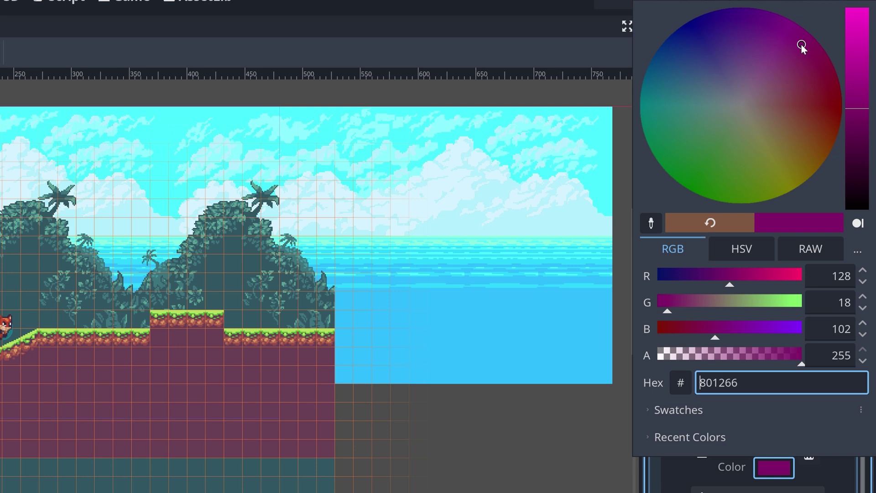
{"action": "left_click", "coordinate": [857, 41]}
{"action": "left_click", "coordinate": [629, 406]}
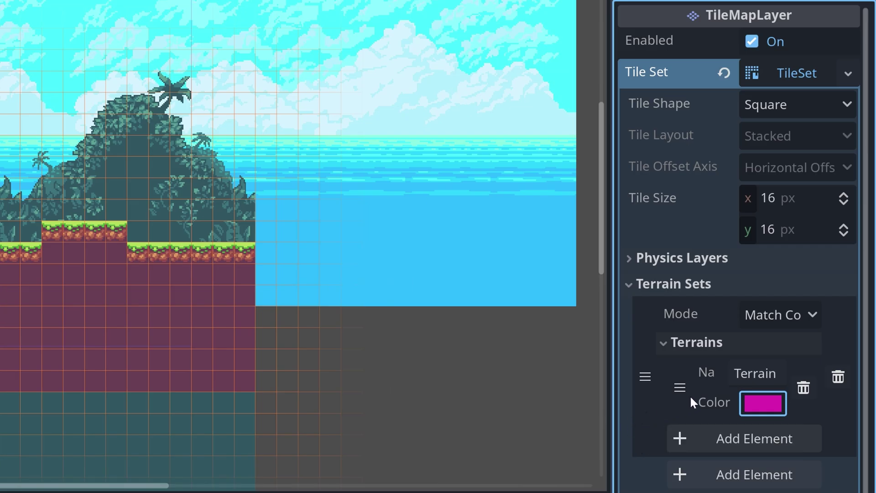
{"action": "left_click", "coordinate": [812, 315]}
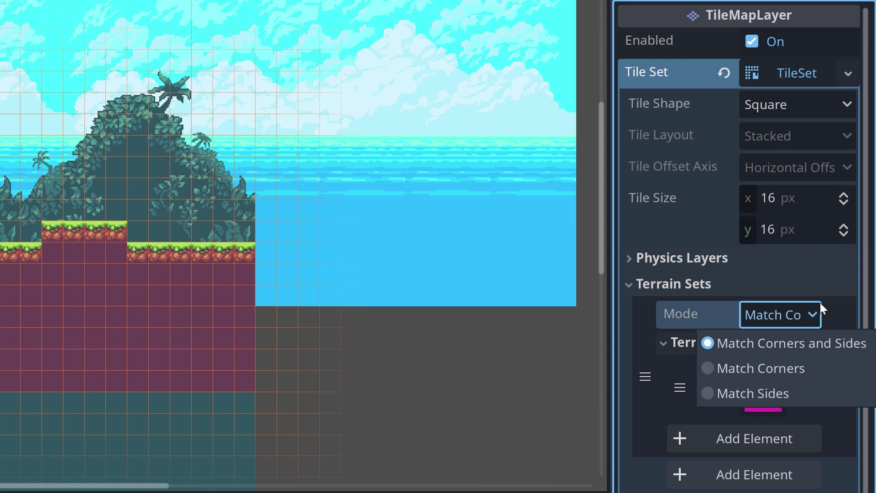
Step: Set the terrain set's Mode to Match Corners
{"action": "left_click", "coordinate": [711, 365]}
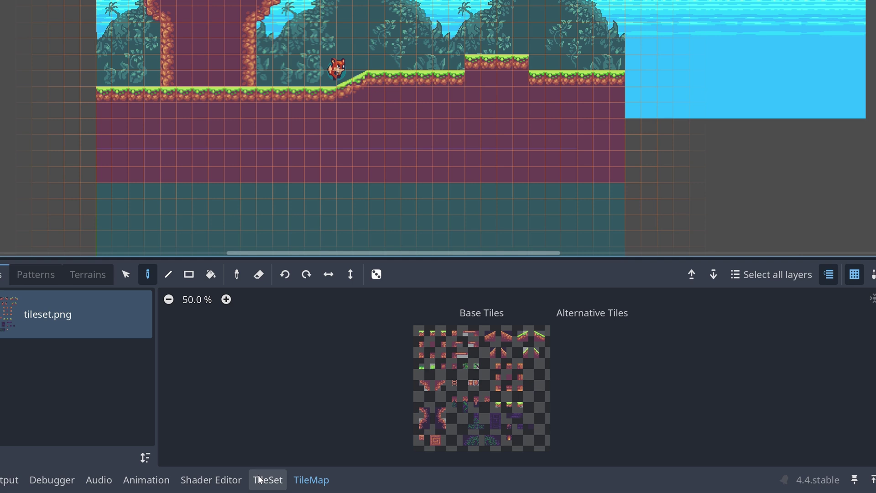
Step: Paint Terrain Set 0, Terrain 0 onto the plain dirt tile's corner and centre in the TileSet editor
{"action": "left_click", "coordinate": [259, 479]}
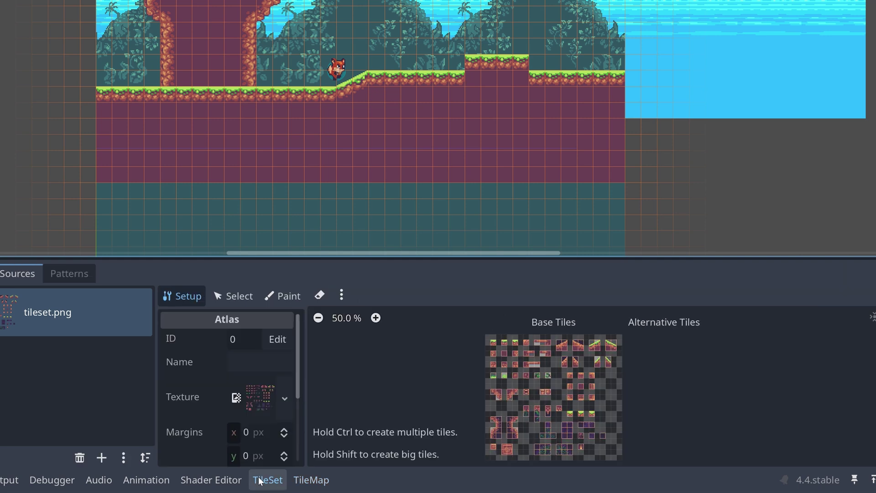
{"action": "left_click", "coordinate": [283, 293]}
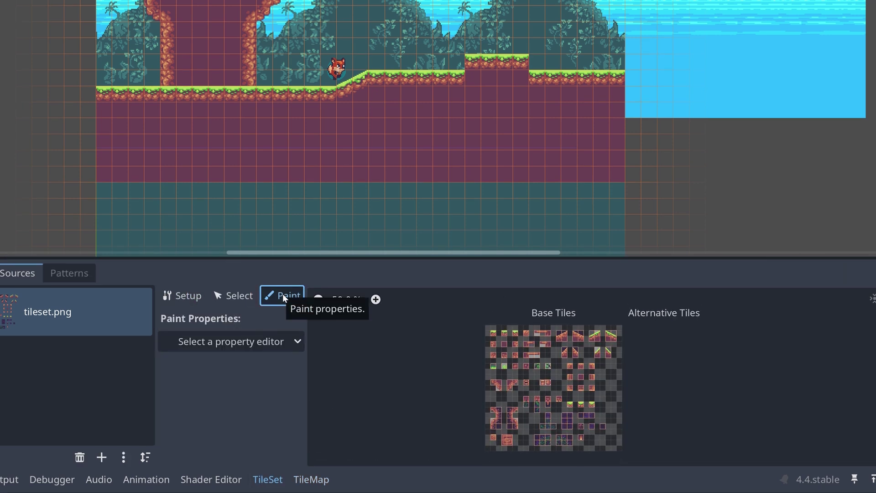
{"action": "left_click", "coordinate": [275, 344]}
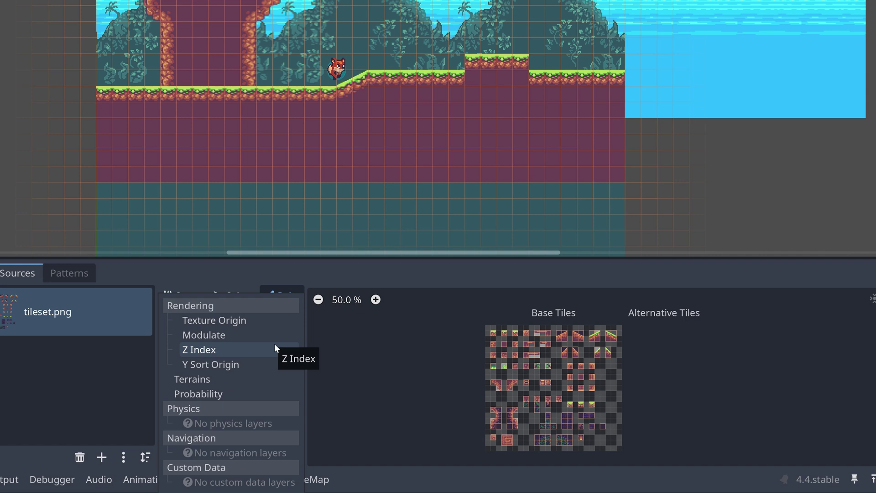
{"action": "left_click", "coordinate": [194, 378]}
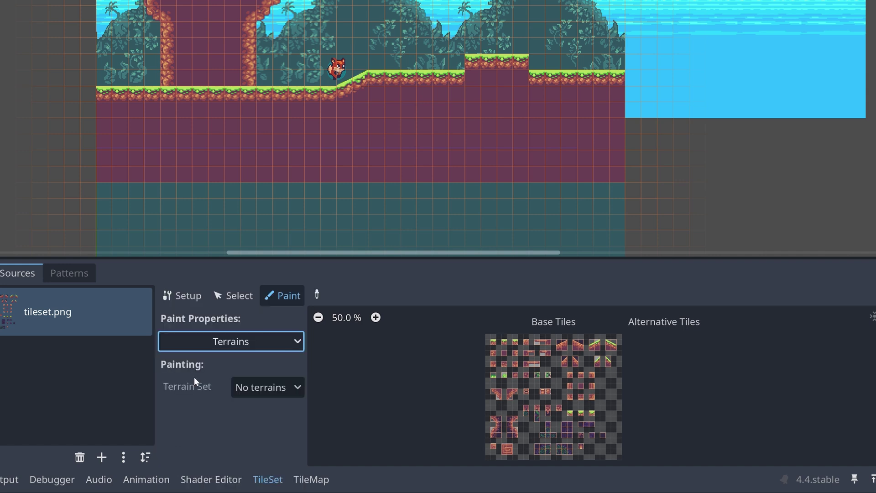
{"action": "left_click", "coordinate": [285, 392]}
{"action": "left_click", "coordinate": [278, 424]}
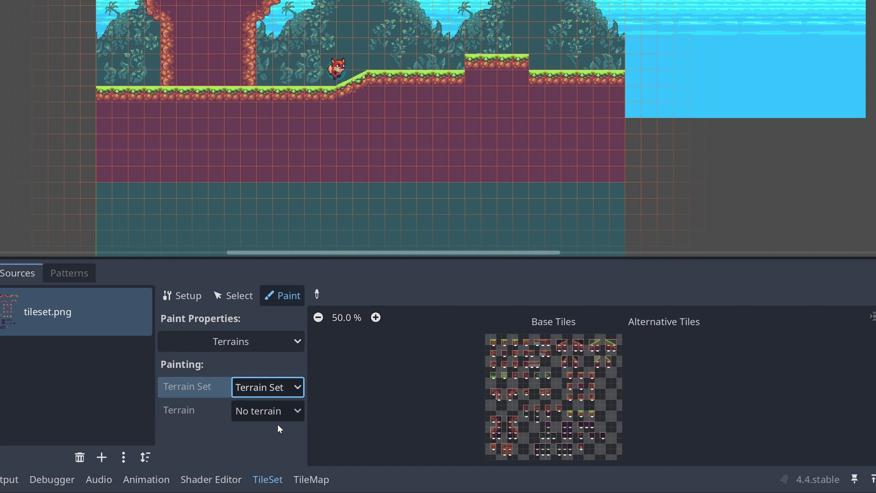
{"action": "left_click", "coordinate": [280, 414]}
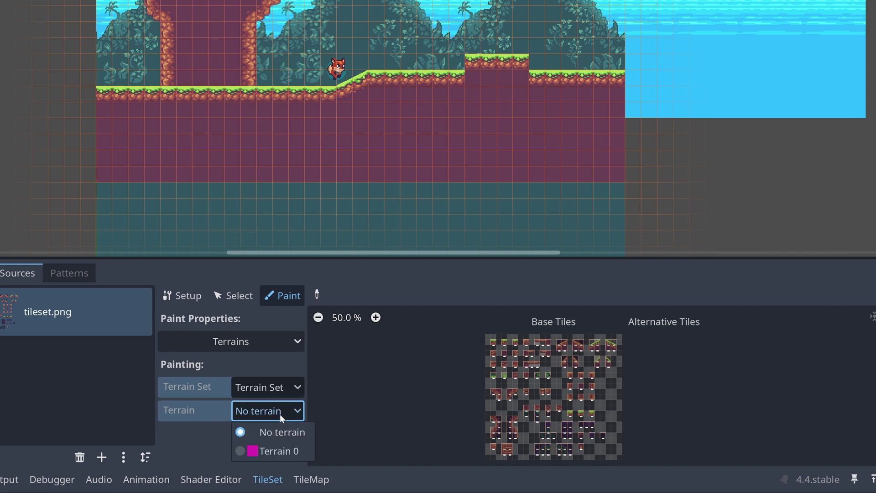
{"action": "left_click", "coordinate": [276, 449]}
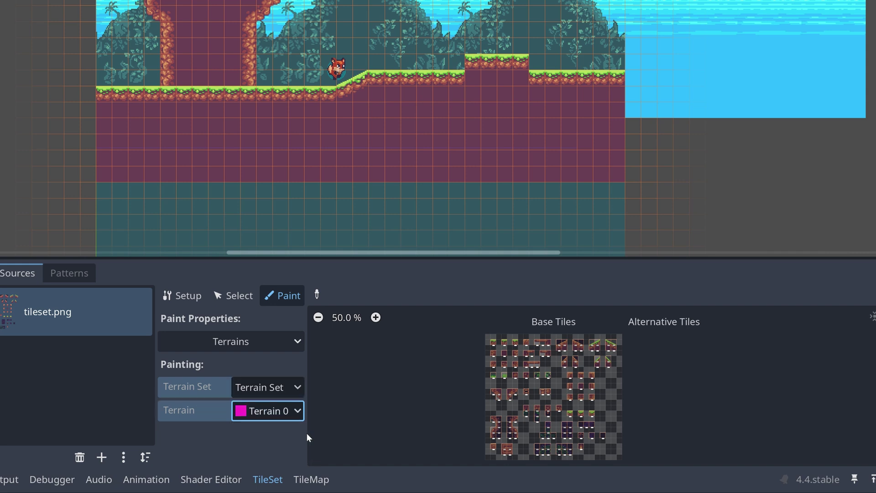
{"action": "scroll", "coordinate": [504, 347], "scroll_direction": "up", "scroll_amount": 5}
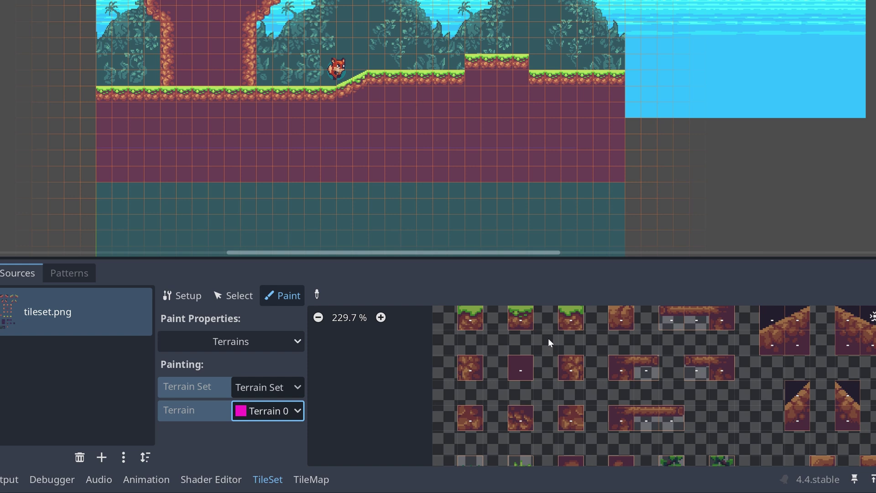
{"action": "scroll", "coordinate": [548, 400], "scroll_direction": "up", "scroll_amount": 2}
{"action": "scroll", "coordinate": [527, 373], "scroll_direction": "up", "scroll_amount": 1}
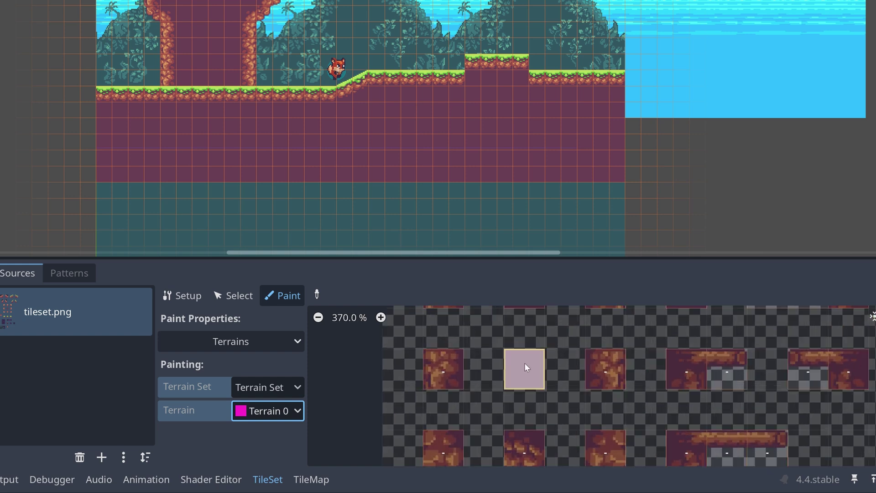
{"action": "left_click", "coordinate": [514, 362]}
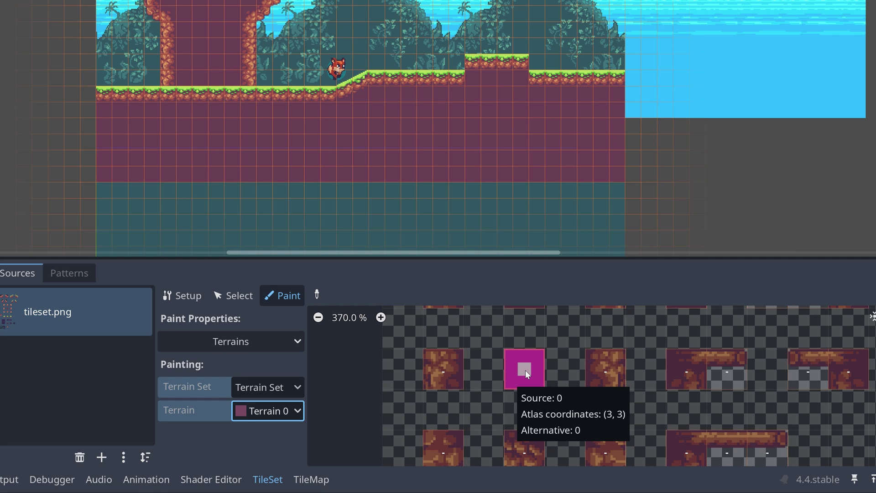
{"action": "left_click", "coordinate": [526, 371]}
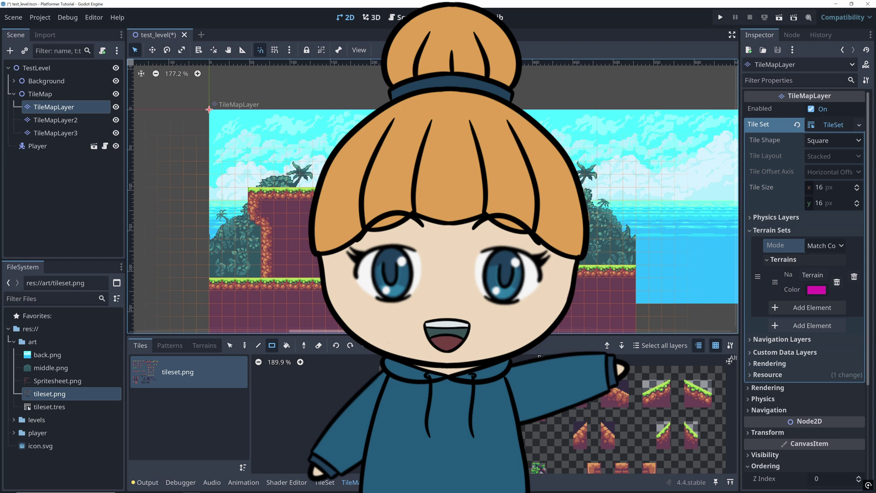
Step: Draw a 6x3 dirt block above the fox and lay grass tiles across its top row
{"action": "left_click", "coordinate": [428, 413]}
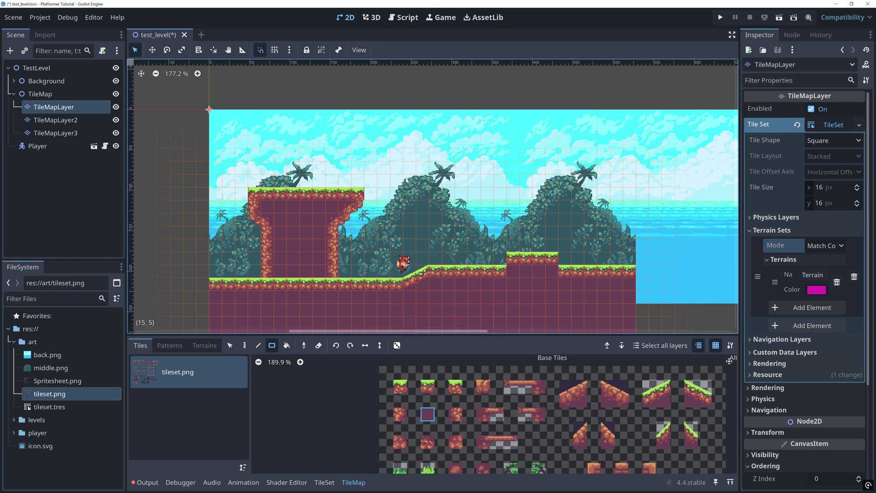
{"action": "left_click_drag", "start_coordinate": [404, 165], "coordinate": [469, 197]}
{"action": "left_click", "coordinate": [427, 386]}
{"action": "left_click_drag", "start_coordinate": [421, 169], "coordinate": [472, 169]}
{"action": "left_click", "coordinate": [427, 441]}
Step: Line the platform's bottom with rocky edge tiles and add grassy top-left and top-right corners
{"action": "left_click_drag", "start_coordinate": [460, 197], "coordinate": [416, 198]}
{"action": "left_click", "coordinate": [455, 386]}
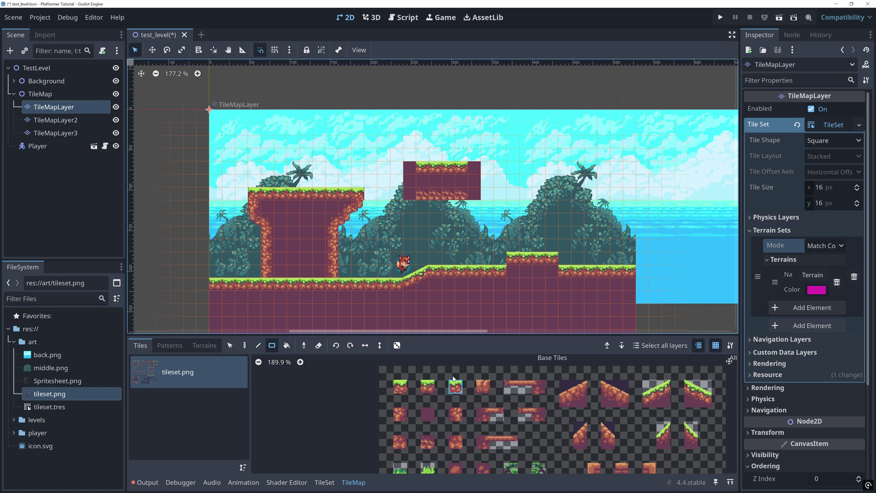
{"action": "left_click", "coordinate": [474, 168]}
{"action": "left_click", "coordinate": [400, 386]}
{"action": "left_click", "coordinate": [410, 168]}
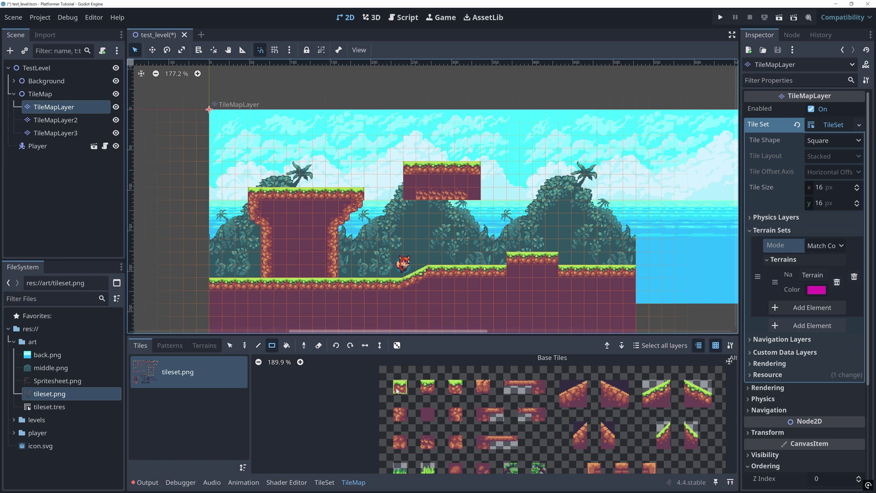
{"action": "left_click", "coordinate": [454, 413]}
{"action": "scroll", "coordinate": [473, 432], "scroll_direction": "down", "scroll_amount": 2}
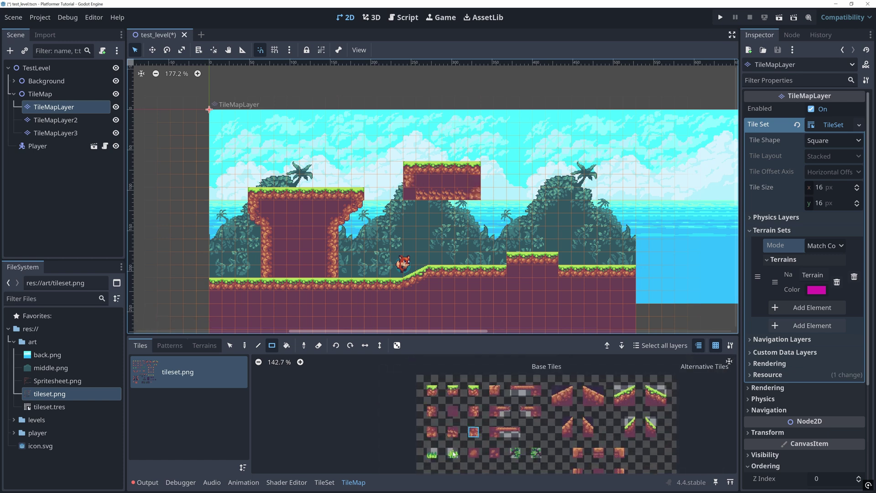
{"action": "left_click", "coordinate": [432, 432]}
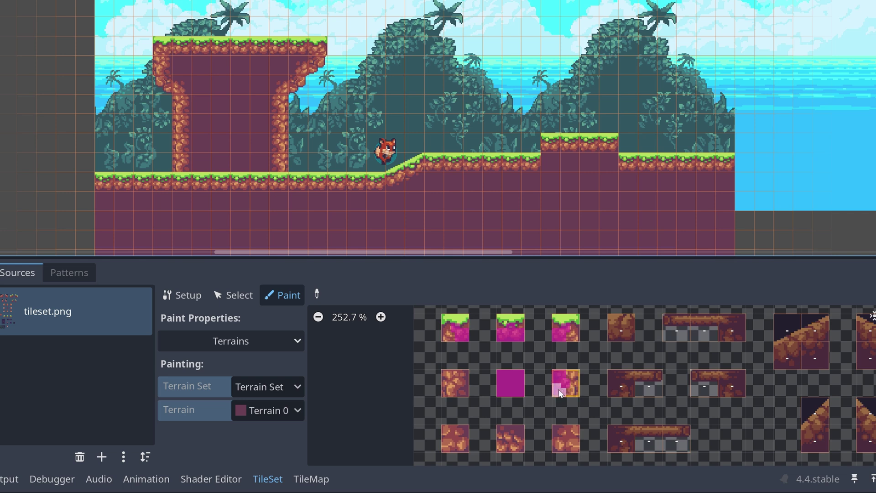
Step: Mark Terrain 0 on the middle-left, bottom-row and bottom-left dirt tiles of the atlas
{"action": "left_click_drag", "start_coordinate": [561, 388], "coordinate": [544, 377]}
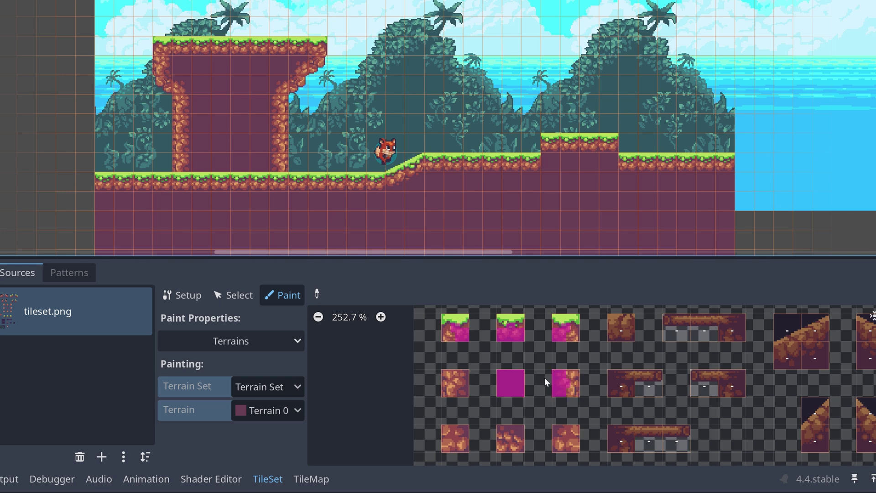
{"action": "left_click", "coordinate": [565, 438]}
{"action": "left_click", "coordinate": [452, 438]}
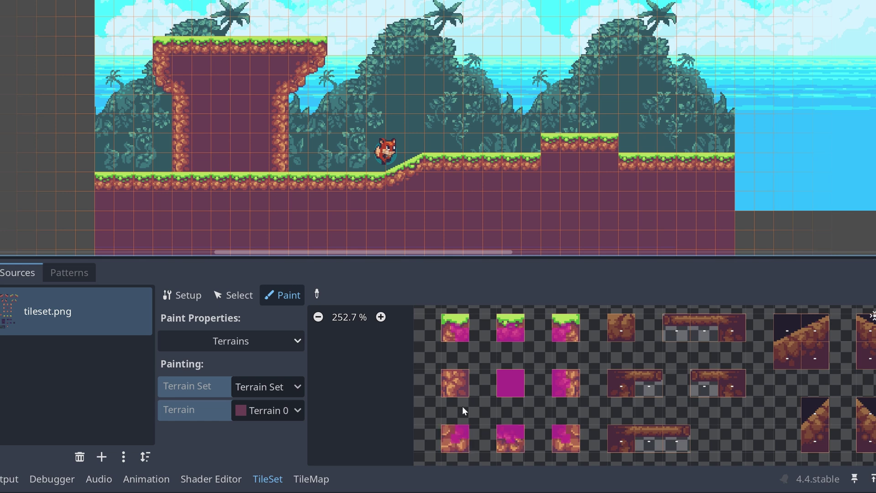
{"action": "left_click", "coordinate": [459, 373]}
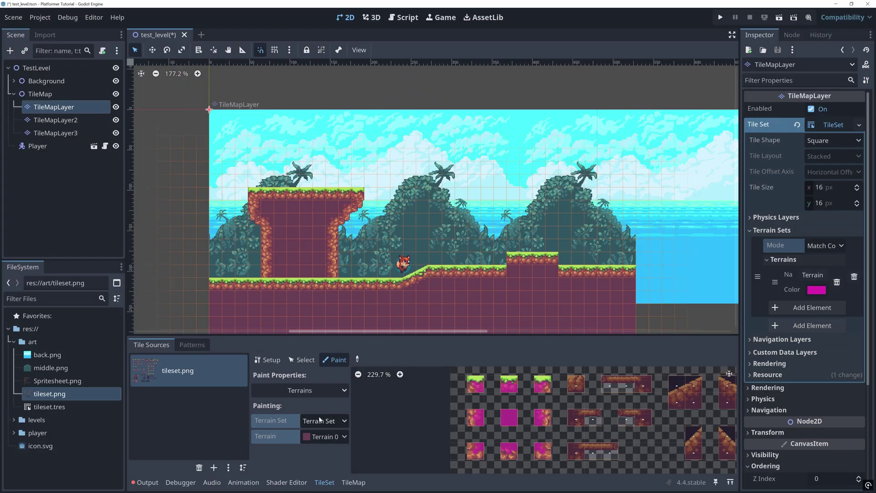
Step: Paint a Terrain 0 rectangle above the fox in the level using the TileMap Terrains mode
{"action": "left_click", "coordinate": [353, 481]}
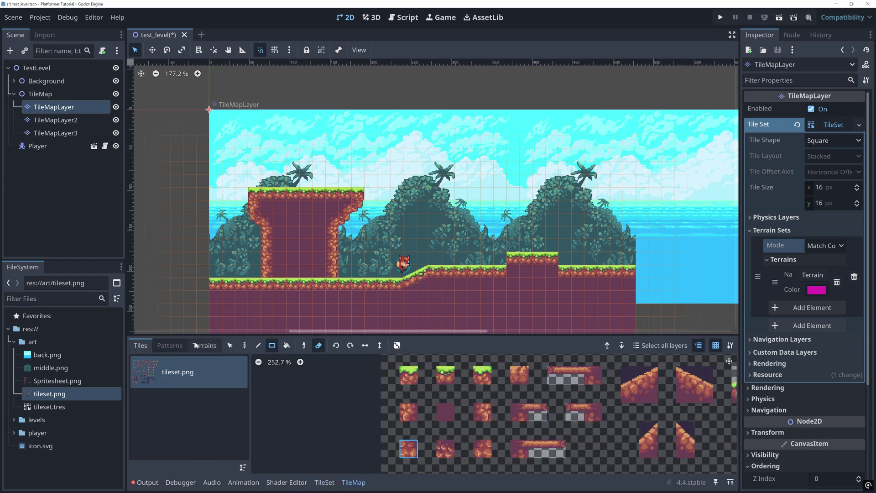
{"action": "left_click", "coordinate": [196, 345]}
{"action": "left_click", "coordinate": [188, 383]}
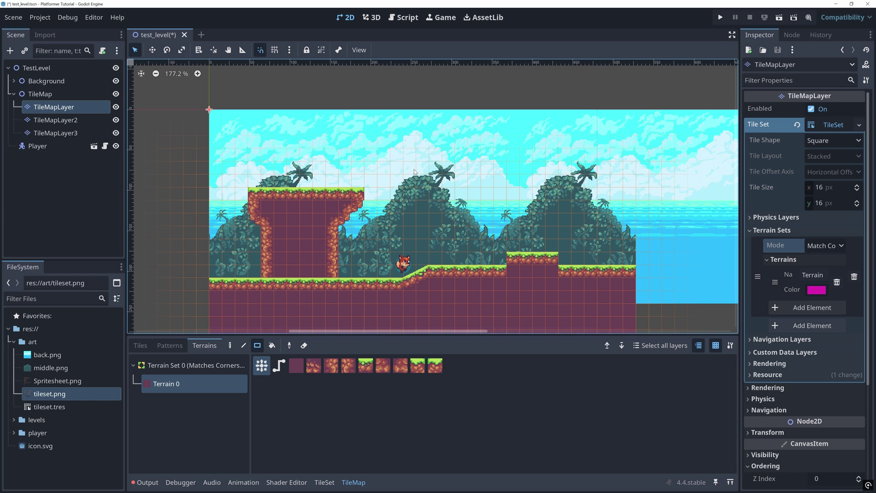
{"action": "left_click_drag", "start_coordinate": [414, 169], "coordinate": [489, 195]}
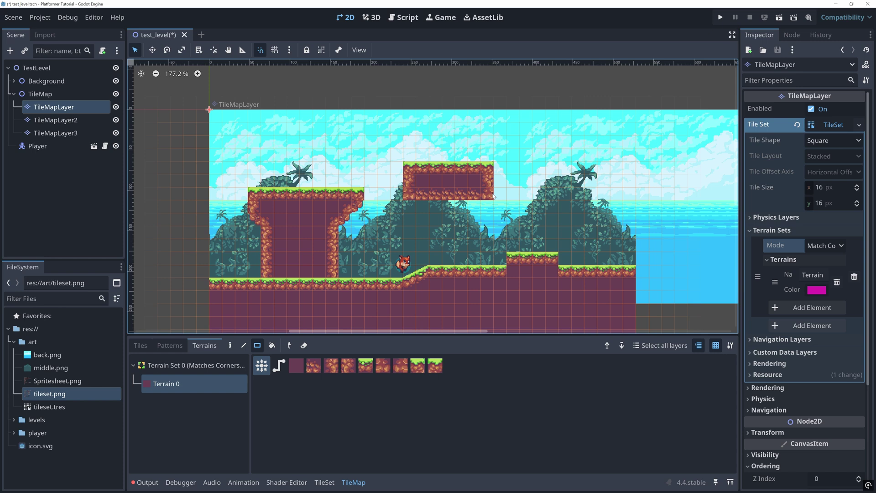
Step: Paint Terrain 0 bits onto the two rounded inner-corner dirt tiles in the TileSet atlas
{"action": "left_click", "coordinate": [325, 483]}
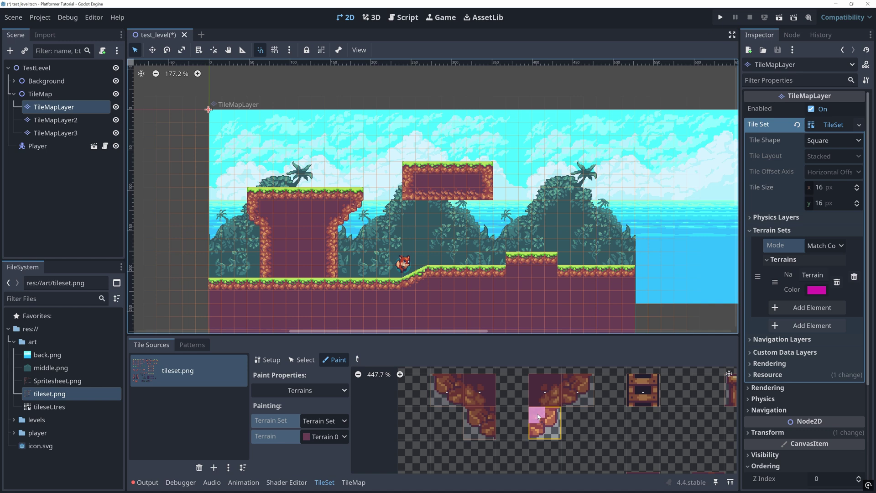
{"action": "left_click_drag", "start_coordinate": [538, 417], "coordinate": [538, 382]}
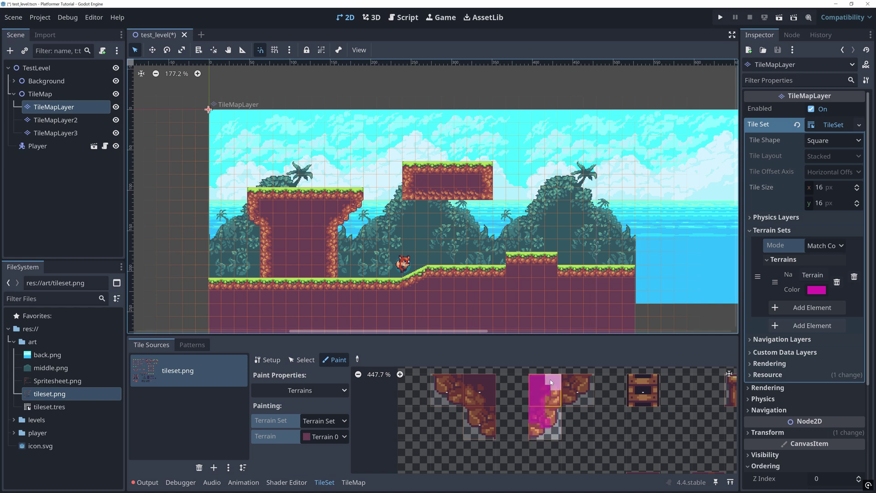
{"action": "left_click", "coordinate": [573, 385]}
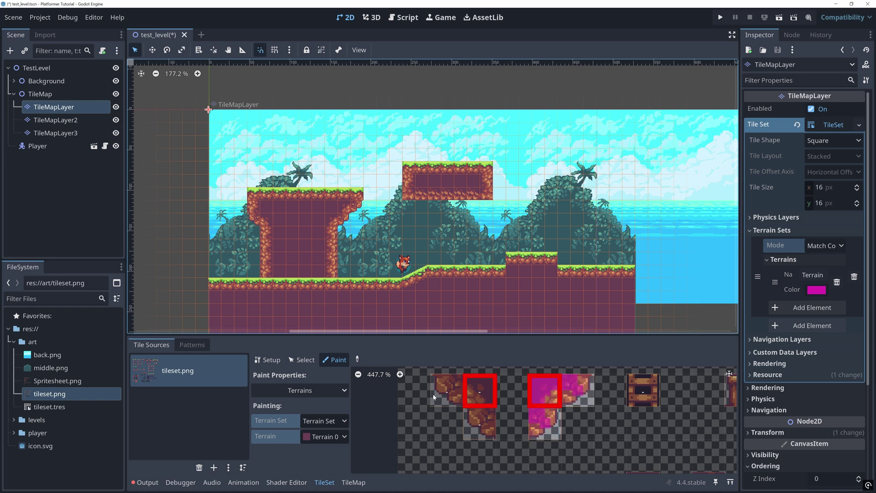
{"action": "mouse_move", "coordinate": [434, 395]}
{"action": "left_mouse_down"}
{"action": "mouse_move", "coordinate": [493, 390]}
{"action": "mouse_move", "coordinate": [487, 425]}
{"action": "left_mouse_up"}
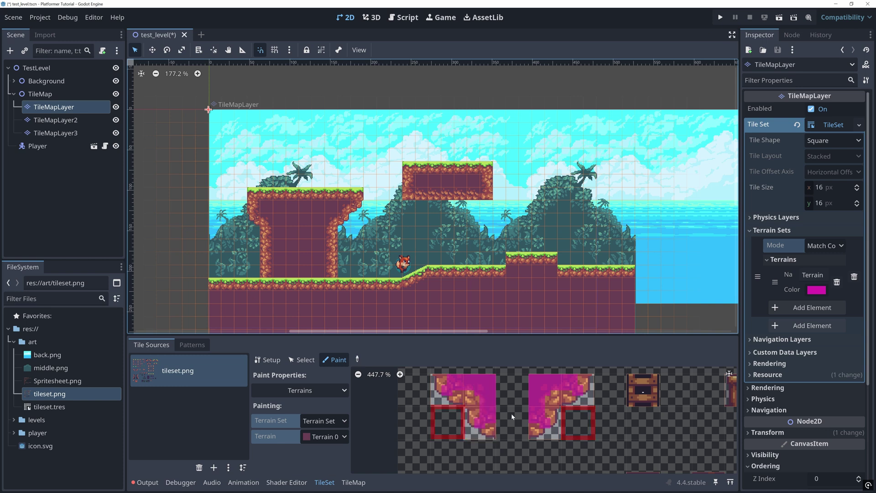
{"action": "scroll", "coordinate": [512, 415], "scroll_direction": "down", "scroll_amount": 2}
Step: Paint a column under the platform, blocks on both sides, and a second floating platform with Terrain 0
{"action": "left_click", "coordinate": [354, 482]}
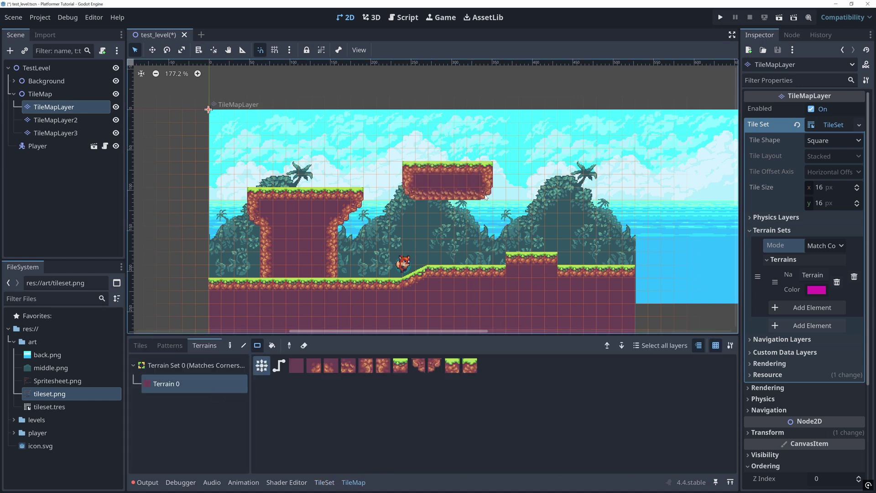
{"action": "mouse_move", "coordinate": [487, 197]}
{"action": "left_mouse_down"}
{"action": "mouse_move", "coordinate": [448, 226]}
{"action": "mouse_move", "coordinate": [445, 247]}
{"action": "left_mouse_up"}
{"action": "left_click_drag", "start_coordinate": [473, 154], "coordinate": [503, 182]}
{"action": "mouse_move", "coordinate": [445, 226]}
{"action": "left_mouse_down"}
{"action": "mouse_move", "coordinate": [400, 188]}
{"action": "mouse_move", "coordinate": [381, 152]}
{"action": "left_mouse_up"}
{"action": "mouse_move", "coordinate": [524, 164]}
{"action": "left_mouse_down"}
{"action": "mouse_move", "coordinate": [582, 199]}
{"action": "mouse_move", "coordinate": [550, 204]}
{"action": "left_mouse_up"}
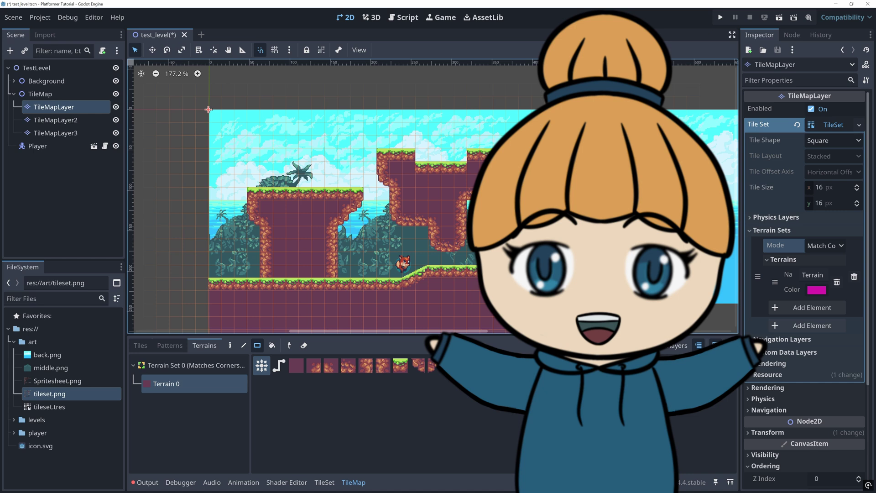
Step: Erase the floating cliffs with the Rect tool and line-paint a one-row terrain strip above the hills
{"action": "left_click", "coordinate": [257, 346]}
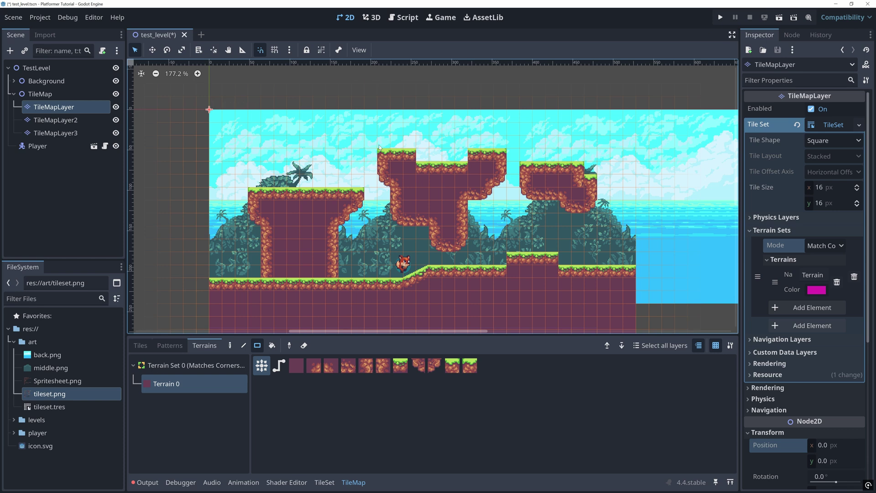
{"action": "left_click_drag", "start_coordinate": [378, 146], "coordinate": [586, 234]}
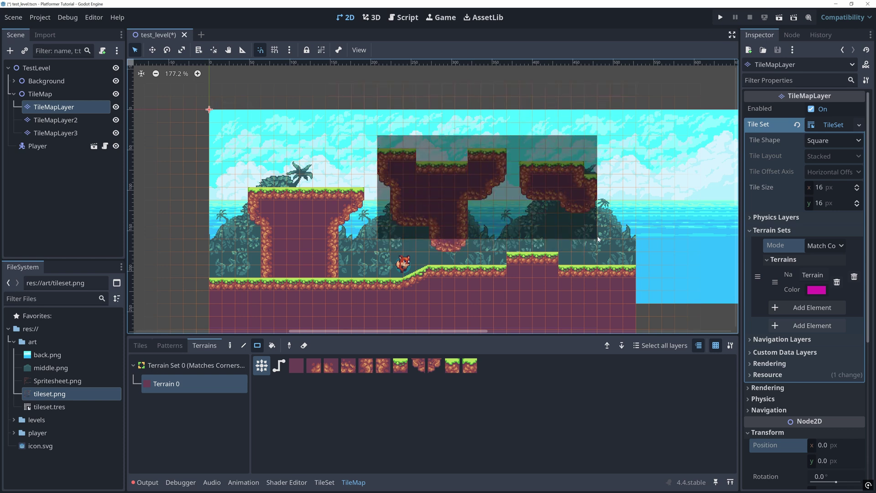
{"action": "right_click_drag", "start_coordinate": [597, 239], "coordinate": [602, 240]}
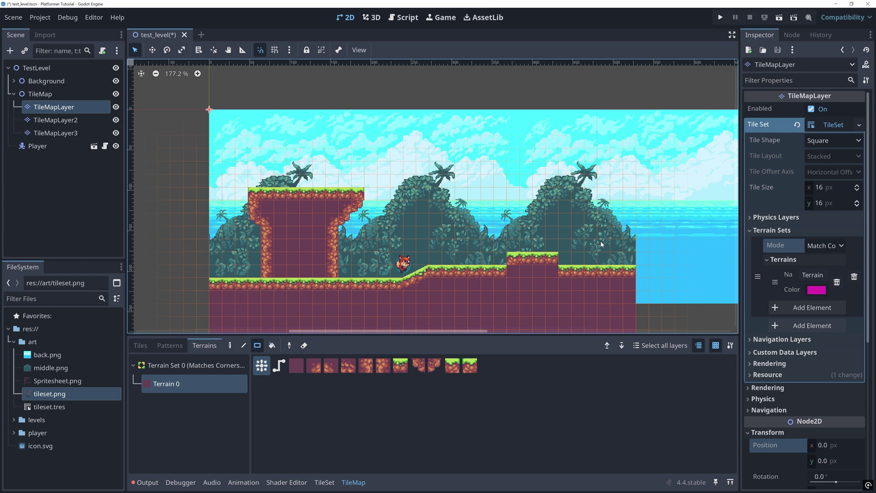
{"action": "left_click", "coordinate": [244, 347]}
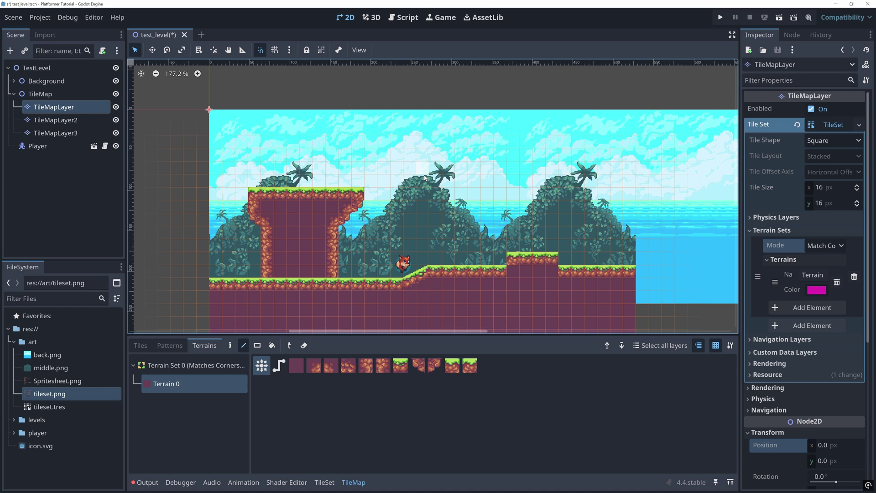
{"action": "left_click_drag", "start_coordinate": [409, 193], "coordinate": [494, 197]}
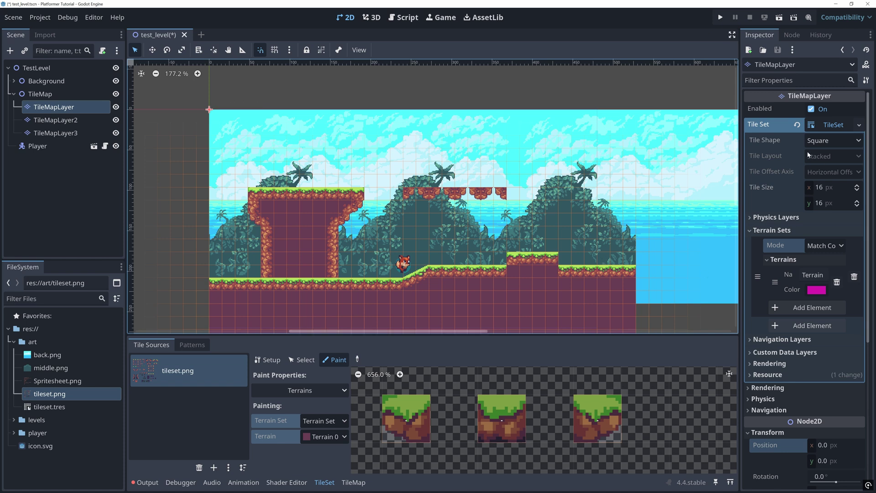
Step: Keep corner terrain matching and paint Terrain 0 onto the first and third grass tiles
{"action": "left_click", "coordinate": [819, 245]}
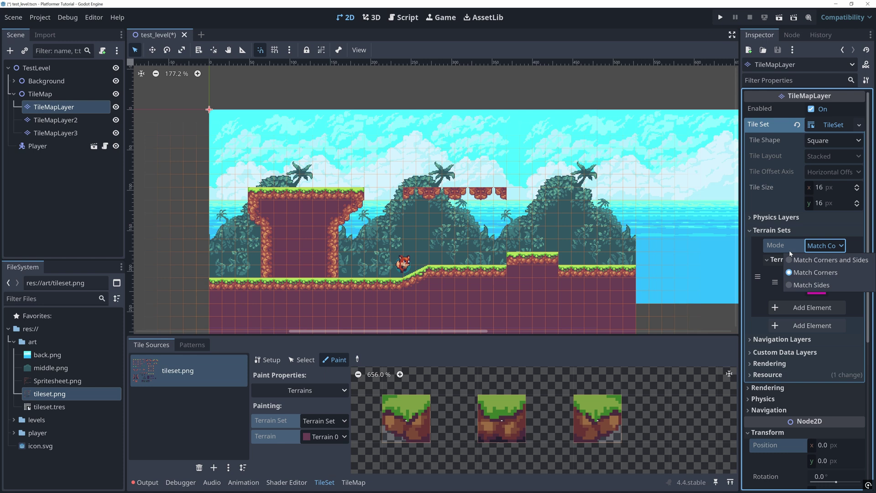
{"action": "left_click", "coordinate": [801, 260]}
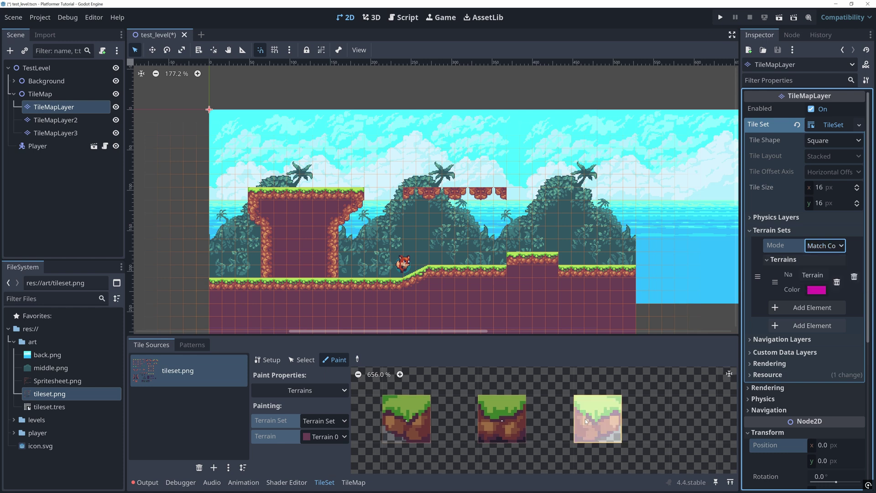
{"action": "left_click", "coordinate": [588, 419]}
{"action": "left_click_drag", "start_coordinate": [579, 411], "coordinate": [613, 412]}
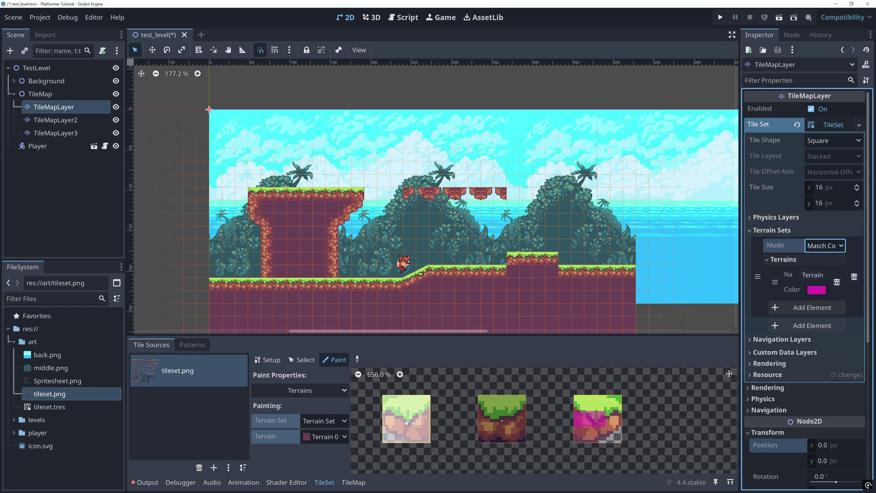
{"action": "left_click", "coordinate": [407, 423]}
{"action": "left_click_drag", "start_coordinate": [398, 418], "coordinate": [430, 418]}
{"action": "scroll", "coordinate": [453, 416], "scroll_direction": "down", "scroll_amount": 4}
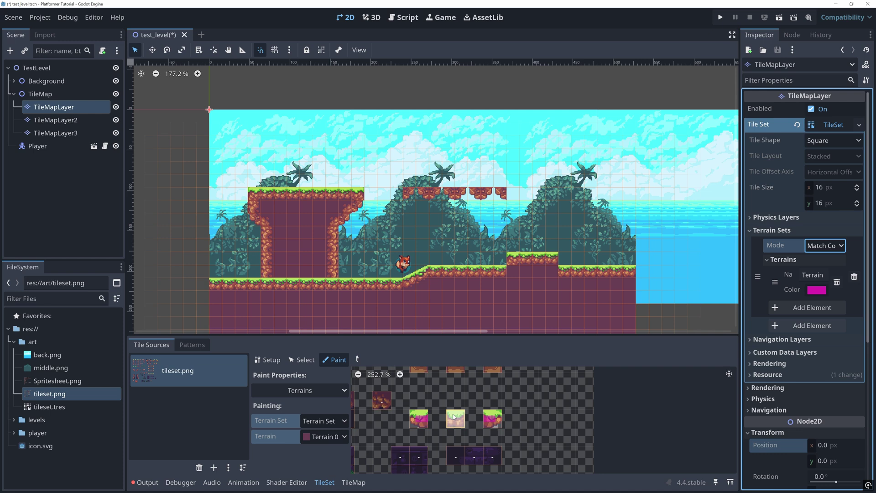
{"action": "scroll", "coordinate": [453, 416], "scroll_direction": "up", "scroll_amount": 2}
{"action": "scroll", "coordinate": [453, 415], "scroll_direction": "up", "scroll_amount": 2}
Step: Paint Terrain 0 on the middle grass tile and across the row of grass tiles
{"action": "mouse_move", "coordinate": [517, 438]}
{"action": "left_mouse_down"}
{"action": "mouse_move", "coordinate": [517, 420]}
{"action": "mouse_move", "coordinate": [545, 409]}
{"action": "left_mouse_up"}
{"action": "mouse_move", "coordinate": [463, 409]}
{"action": "left_mouse_down"}
{"action": "mouse_move", "coordinate": [463, 428]}
{"action": "mouse_move", "coordinate": [438, 419]}
{"action": "left_mouse_up"}
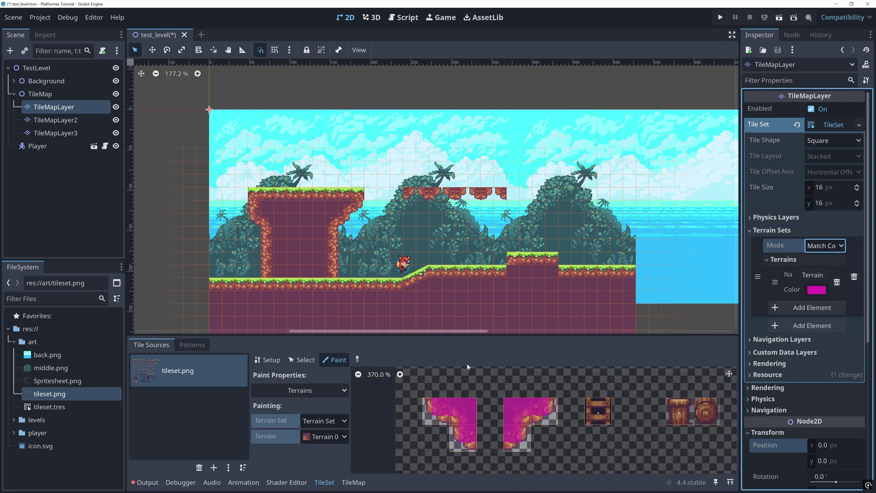
{"action": "scroll", "coordinate": [479, 397], "scroll_direction": "down", "scroll_amount": 3}
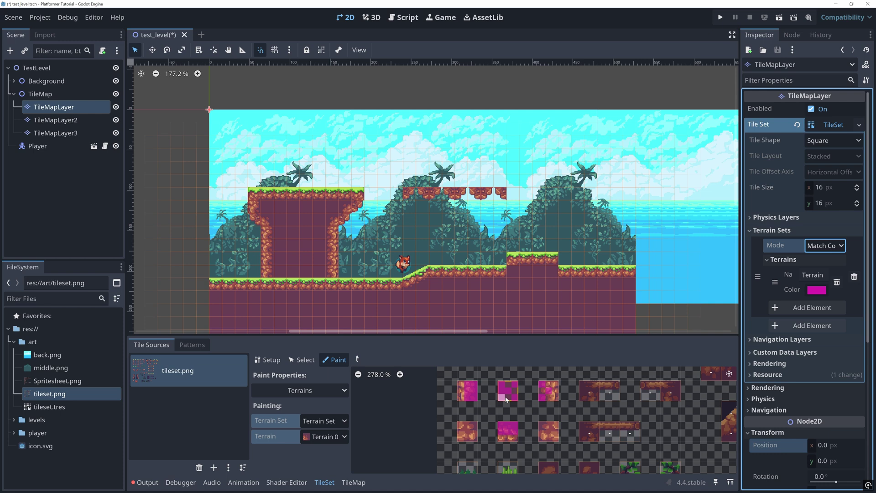
{"action": "middle_click_drag", "start_coordinate": [505, 399], "coordinate": [515, 440]}
{"action": "left_click_drag", "start_coordinate": [480, 396], "coordinate": [561, 396]}
{"action": "scroll", "coordinate": [537, 414], "scroll_direction": "down", "scroll_amount": 1}
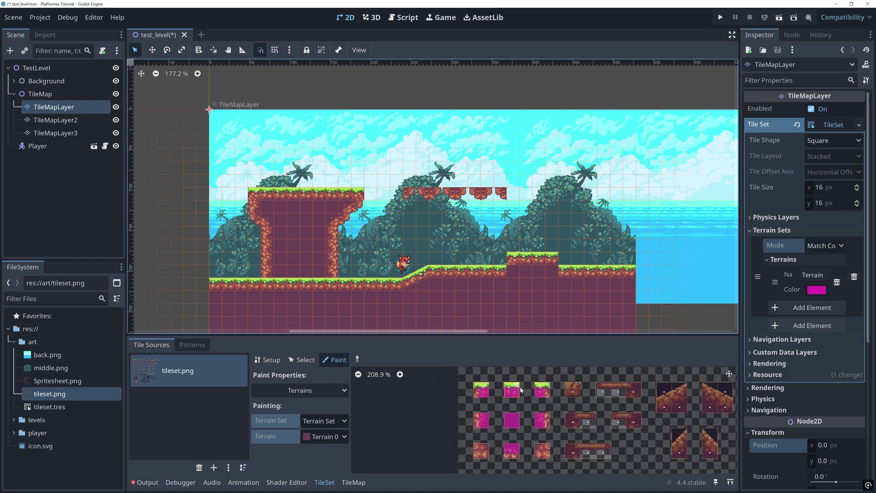
{"action": "scroll", "coordinate": [525, 390], "scroll_direction": "up", "scroll_amount": 4}
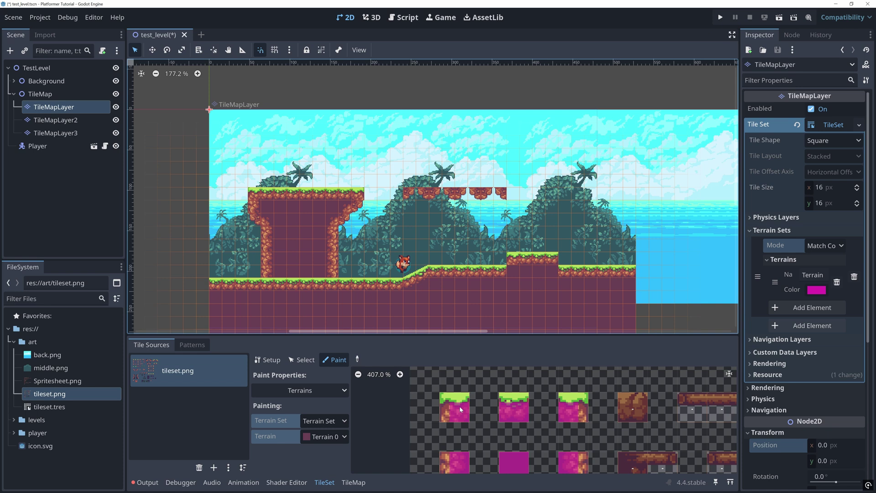
Step: Create an alternative tile from grass tile (3,1) and paint Terrain 0 onto it
{"action": "left_click", "coordinate": [302, 359]}
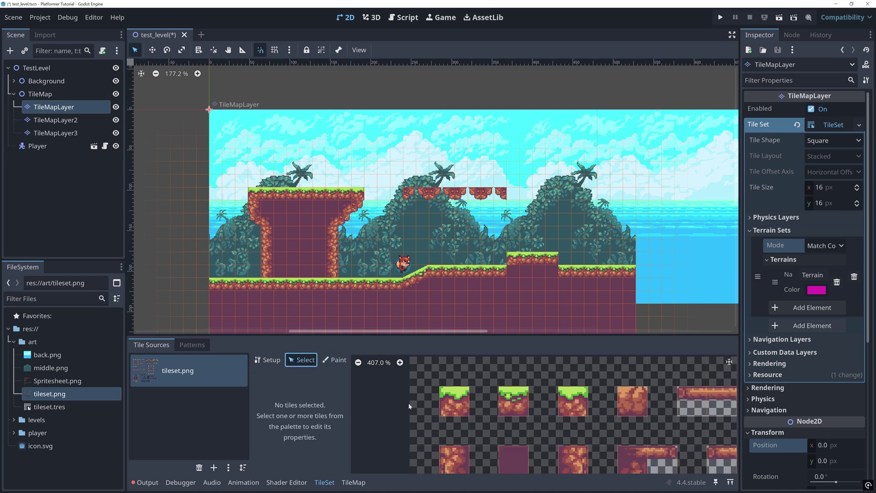
{"action": "left_click", "coordinate": [521, 404]}
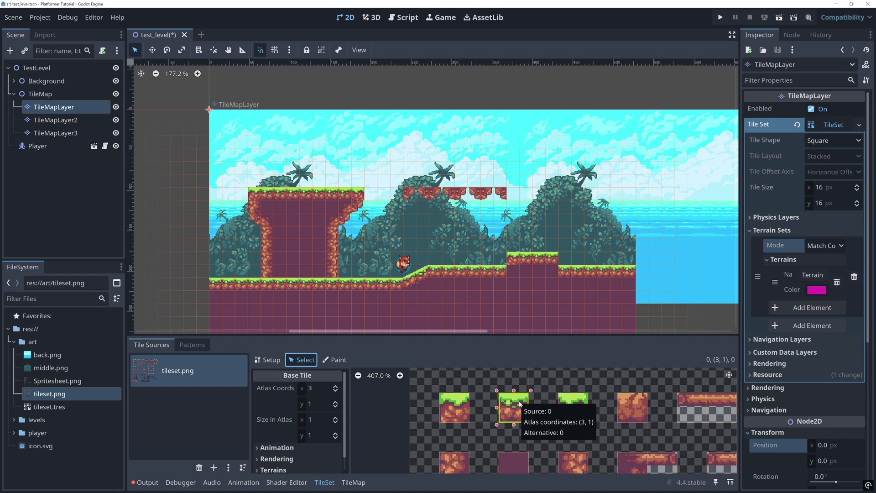
{"action": "right_click", "coordinate": [521, 405]}
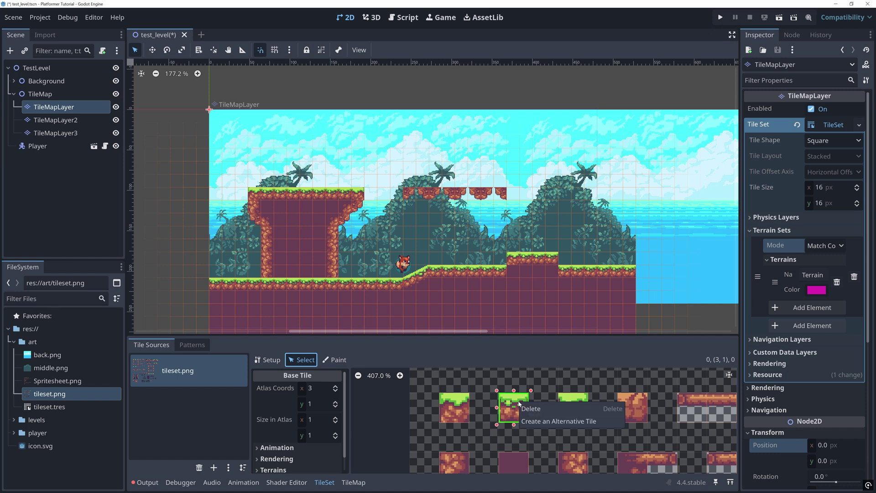
{"action": "left_click", "coordinate": [527, 421]}
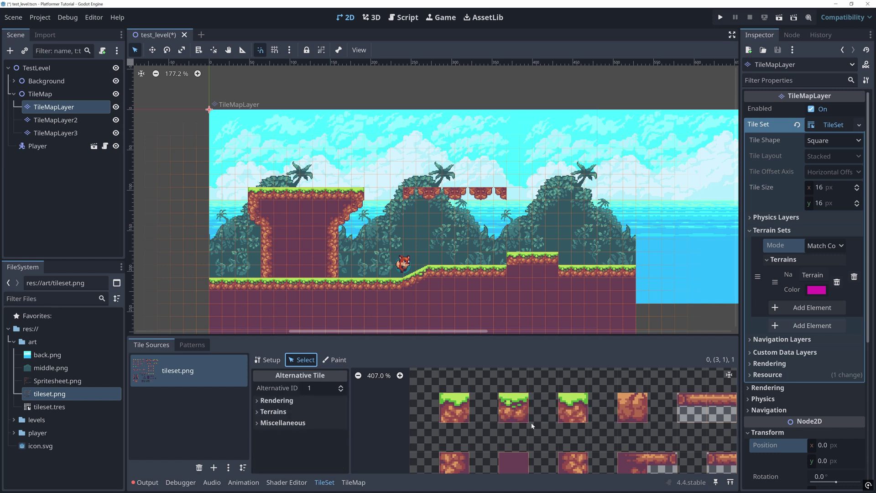
{"action": "scroll", "coordinate": [600, 424], "scroll_direction": "down", "scroll_amount": 3}
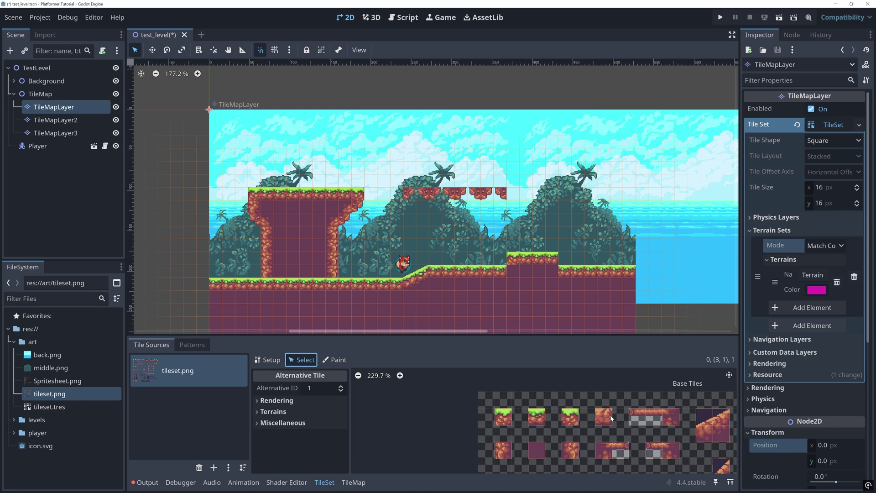
{"action": "scroll", "coordinate": [521, 421], "scroll_direction": "right", "scroll_amount": 5, "text": "shift"}
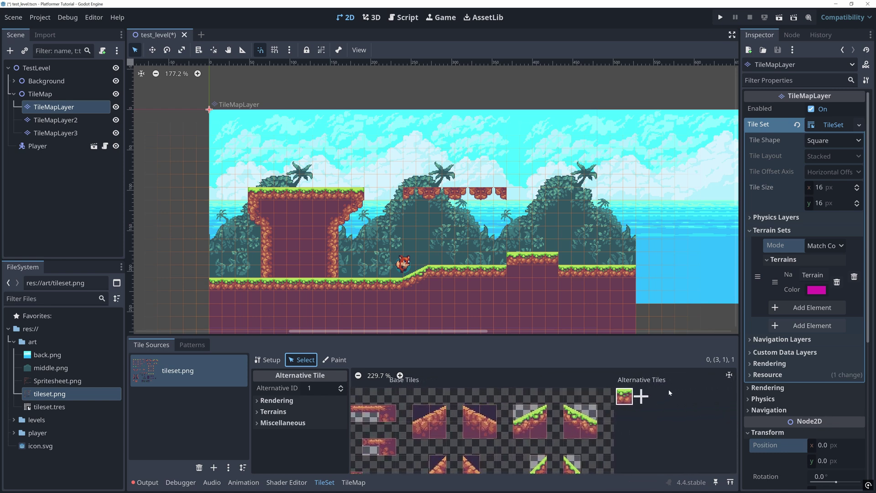
{"action": "scroll", "coordinate": [669, 389], "scroll_direction": "up", "scroll_amount": 2}
{"action": "scroll", "coordinate": [643, 397], "scroll_direction": "up", "scroll_amount": 2}
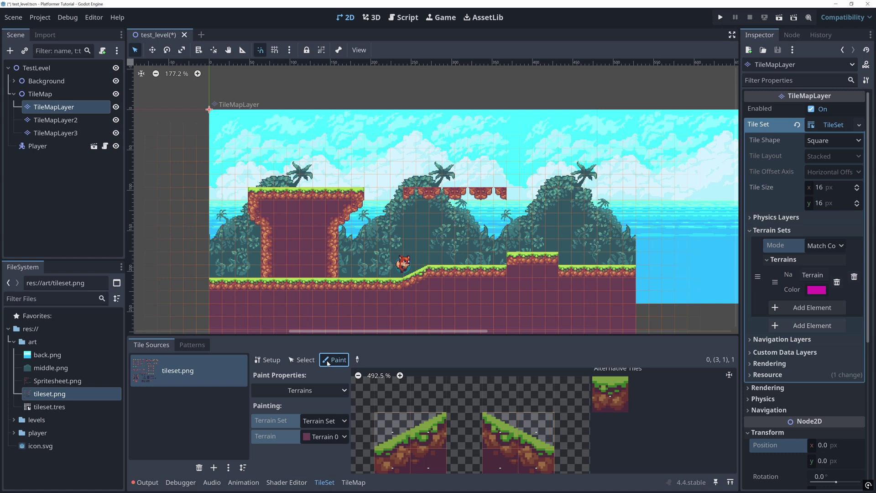
{"action": "left_click_drag", "start_coordinate": [597, 395], "coordinate": [618, 397]}
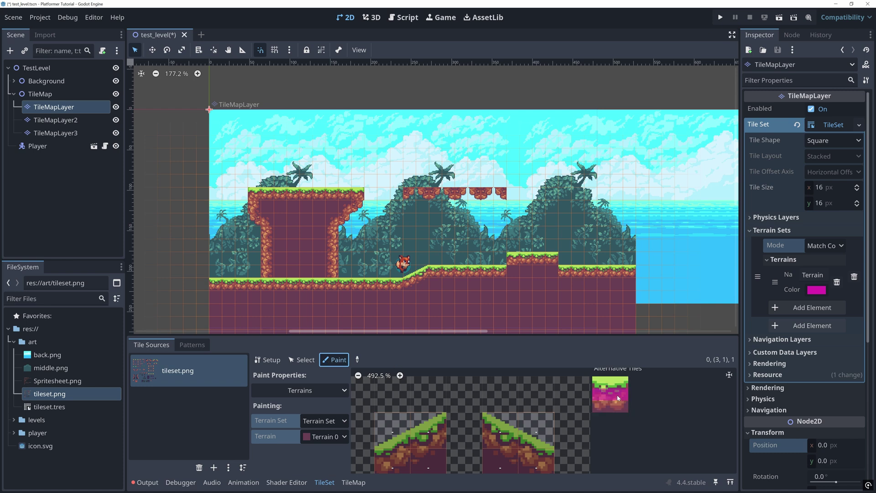
Step: With Terrain 0, repaint the rocky strip as grass and draw new grass platforms to the right and left
{"action": "left_click", "coordinate": [353, 482]}
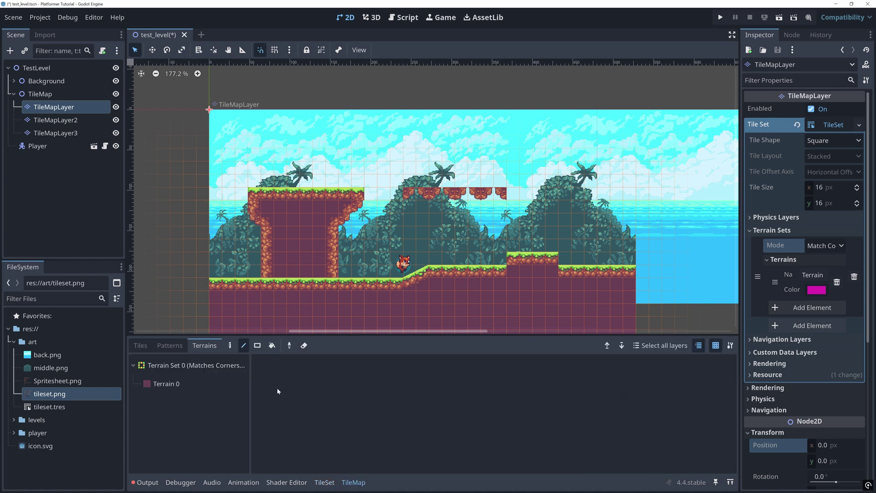
{"action": "left_click", "coordinate": [227, 389]}
{"action": "mouse_move", "coordinate": [409, 194]}
{"action": "left_mouse_down"}
{"action": "mouse_move", "coordinate": [513, 193]}
{"action": "mouse_move", "coordinate": [448, 219]}
{"action": "left_mouse_up"}
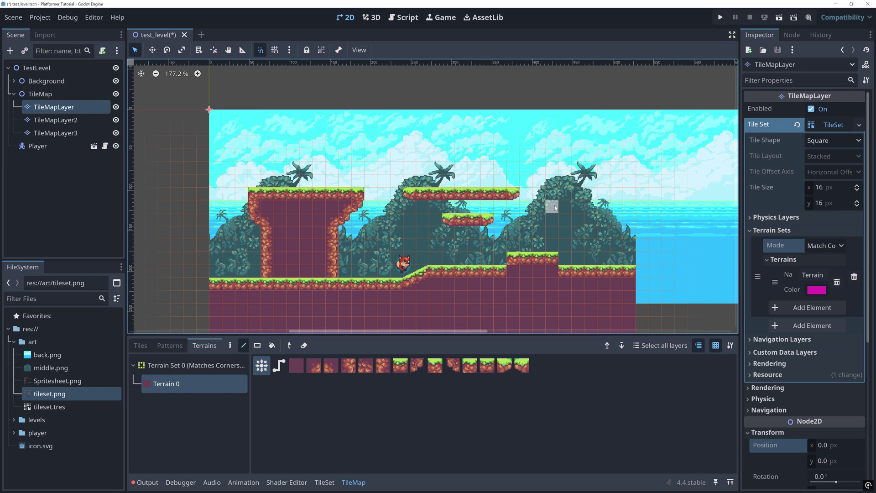
{"action": "left_click_drag", "start_coordinate": [552, 207], "coordinate": [590, 207]}
{"action": "right_click_drag", "start_coordinate": [489, 219], "coordinate": [446, 219]}
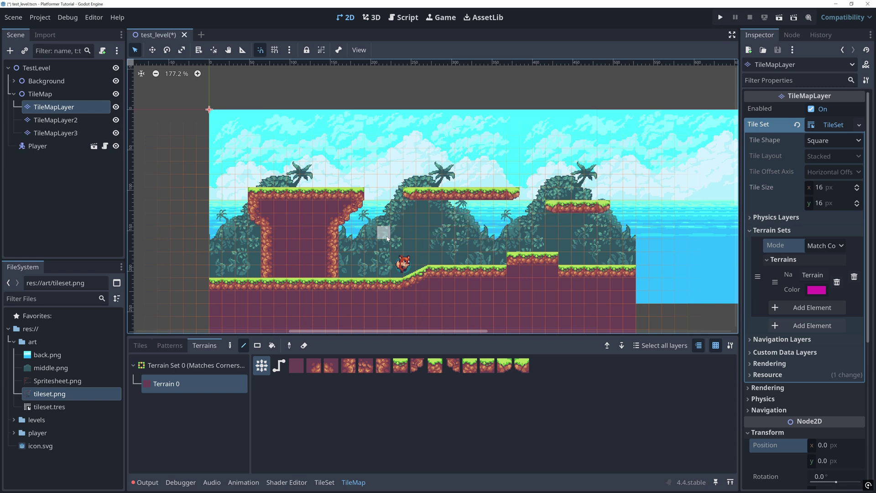
{"action": "left_click_drag", "start_coordinate": [382, 232], "coordinate": [424, 231]}
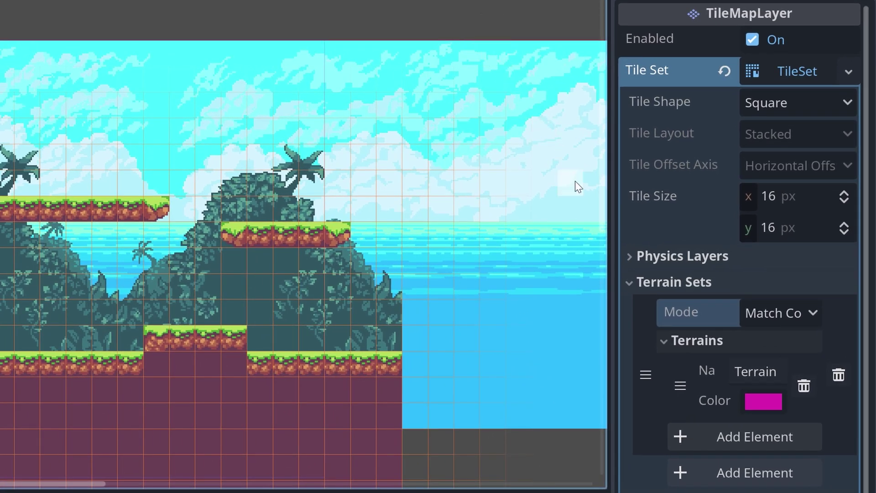
Step: Add a physics layer to the tile set and open Physics Layer 0 for the plain dirt tile
{"action": "left_click", "coordinate": [626, 258]}
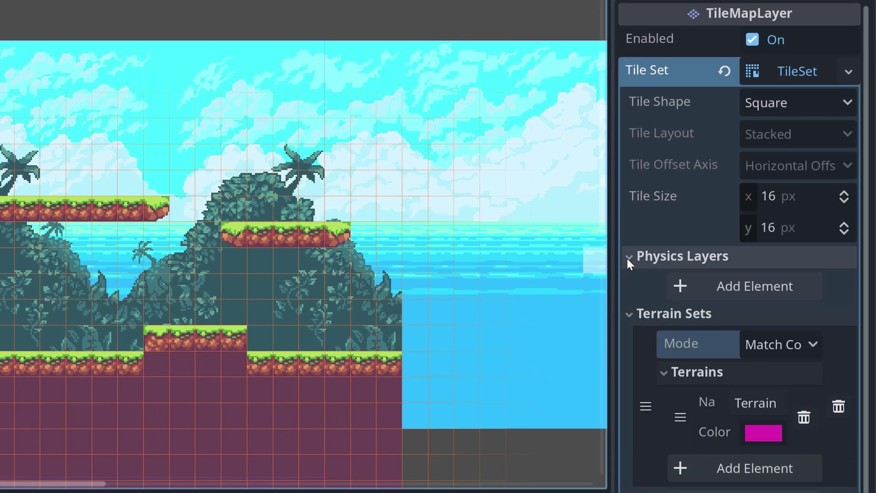
{"action": "left_click", "coordinate": [685, 287]}
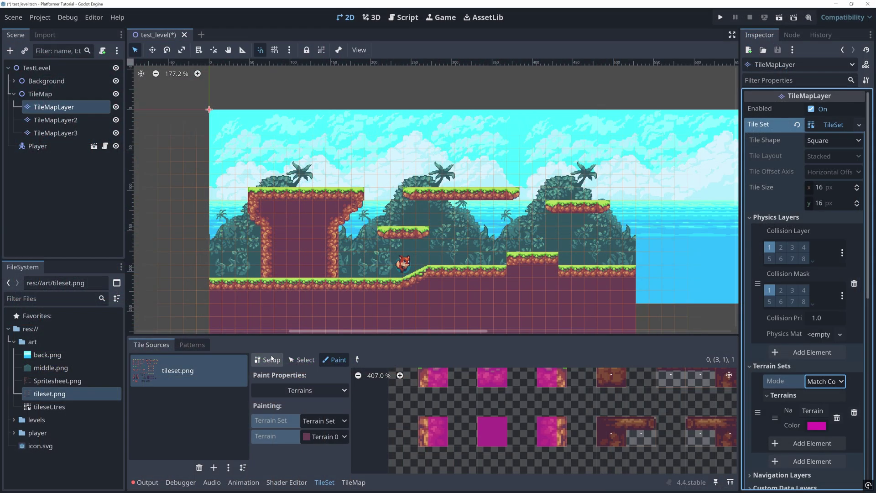
{"action": "left_click", "coordinate": [301, 360]}
{"action": "left_click", "coordinate": [445, 427]}
{"action": "left_click", "coordinate": [489, 429]}
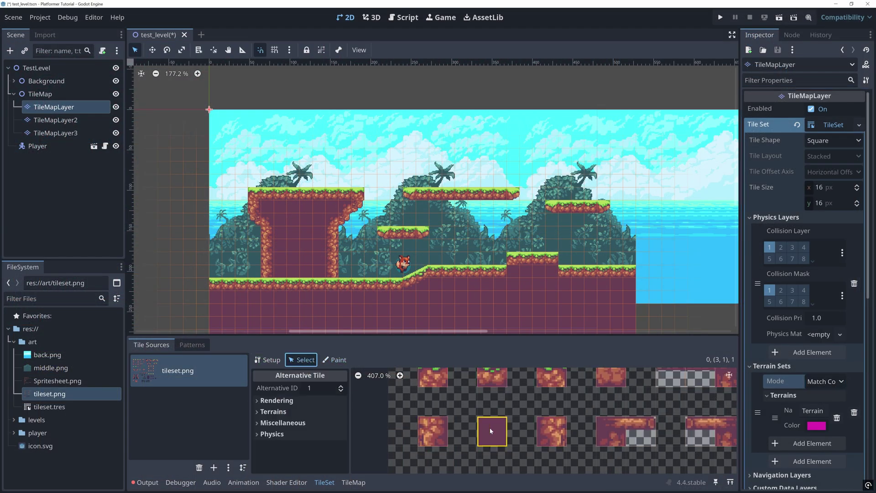
{"action": "scroll", "coordinate": [284, 406], "scroll_direction": "down", "scroll_amount": 2}
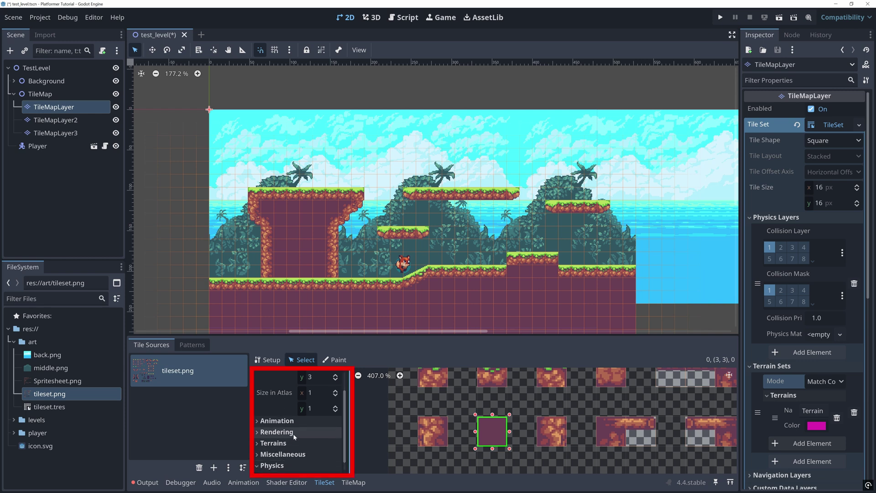
{"action": "left_click", "coordinate": [272, 466]}
{"action": "left_click", "coordinate": [278, 465]}
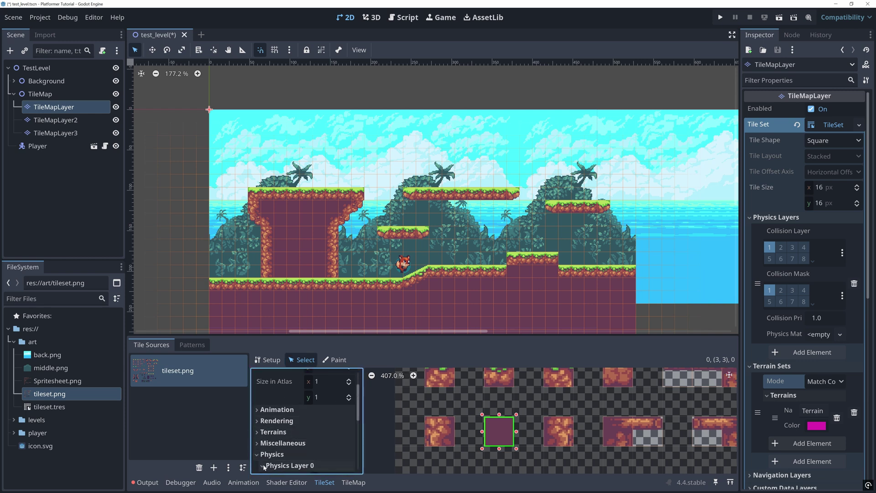
{"action": "scroll", "coordinate": [301, 441], "scroll_direction": "down", "scroll_amount": 1}
{"action": "scroll", "coordinate": [300, 442], "scroll_direction": "down", "scroll_amount": 2}
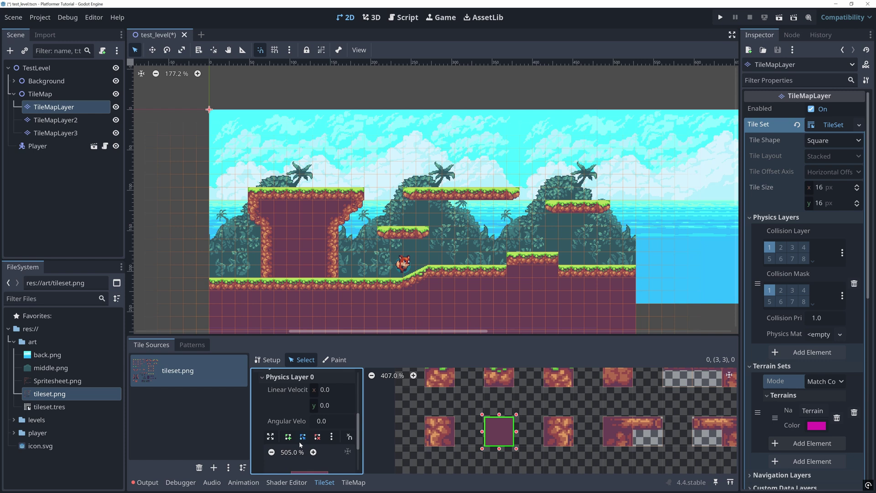
{"action": "scroll", "coordinate": [299, 442], "scroll_direction": "down", "scroll_amount": 2}
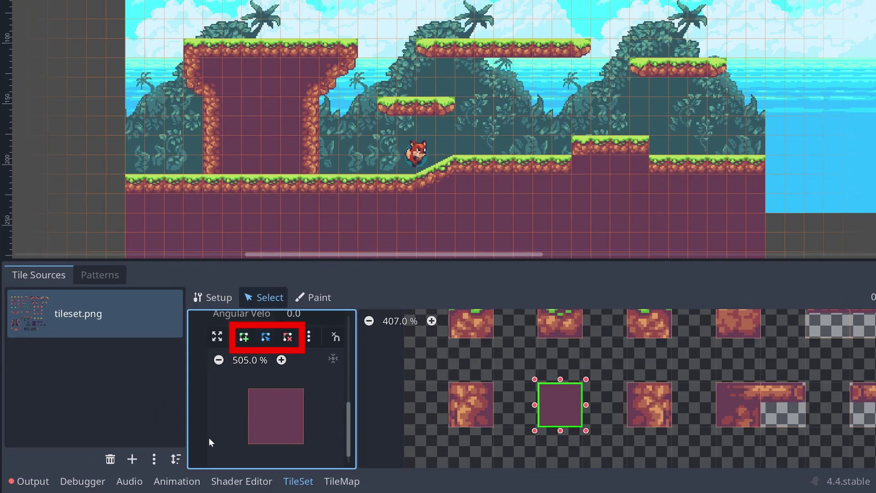
{"action": "scroll", "coordinate": [236, 340], "scroll_direction": "down", "scroll_amount": 1}
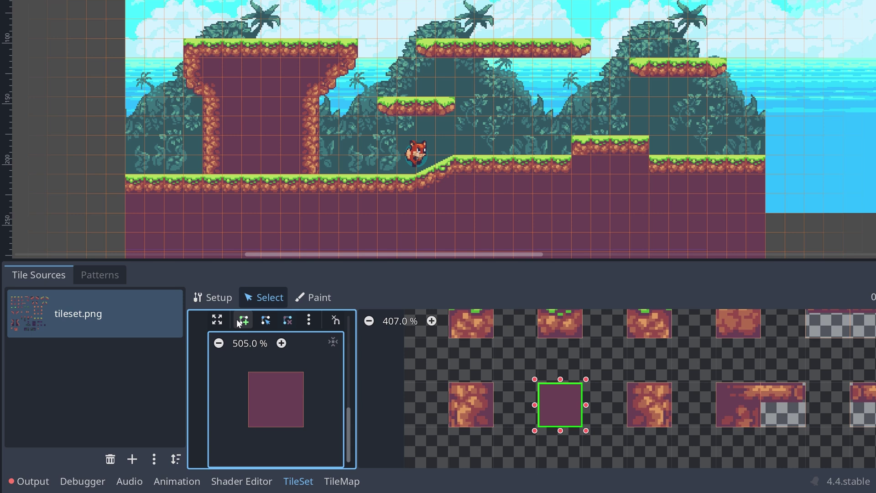
Step: Draw a full-square collision polygon on the dirt tile and enable grid snapping
{"action": "left_click", "coordinate": [244, 319]}
{"action": "left_click", "coordinate": [249, 372]}
{"action": "left_click", "coordinate": [303, 372]}
{"action": "left_click", "coordinate": [304, 427]}
{"action": "left_click", "coordinate": [249, 427]}
{"action": "left_click", "coordinate": [249, 372]}
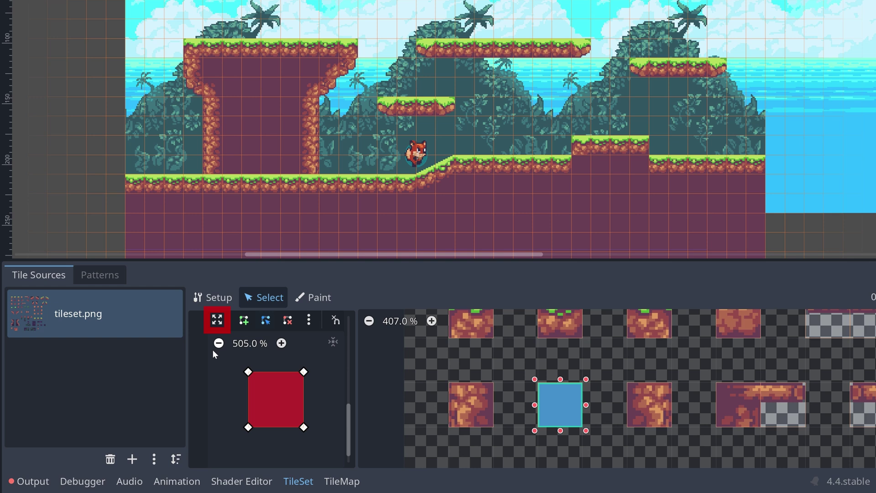
{"action": "left_click", "coordinate": [217, 319]}
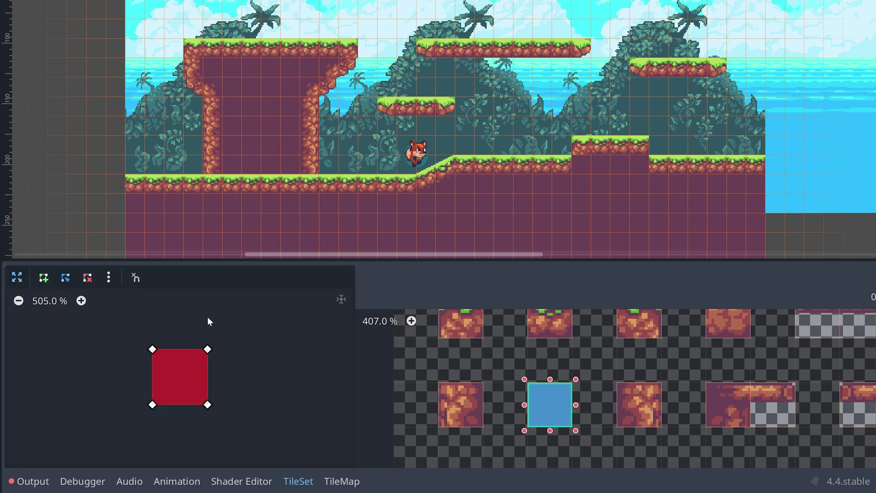
{"action": "left_click", "coordinate": [136, 277]}
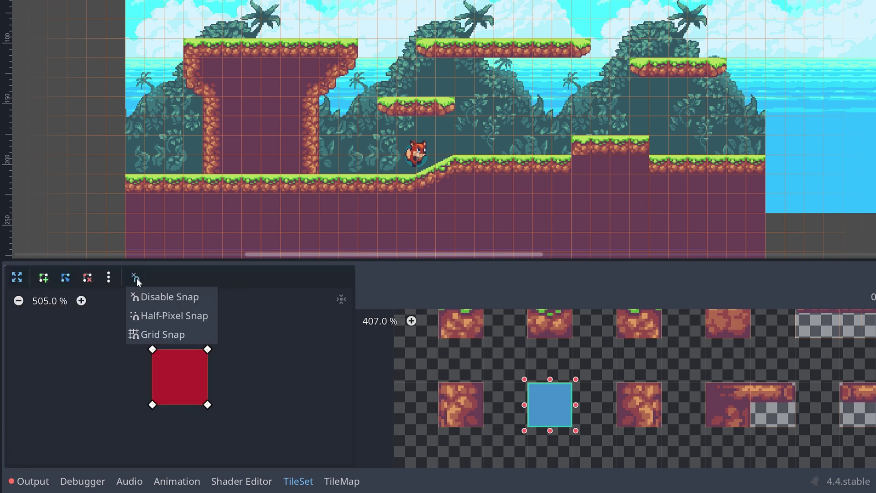
{"action": "left_click", "coordinate": [146, 329]}
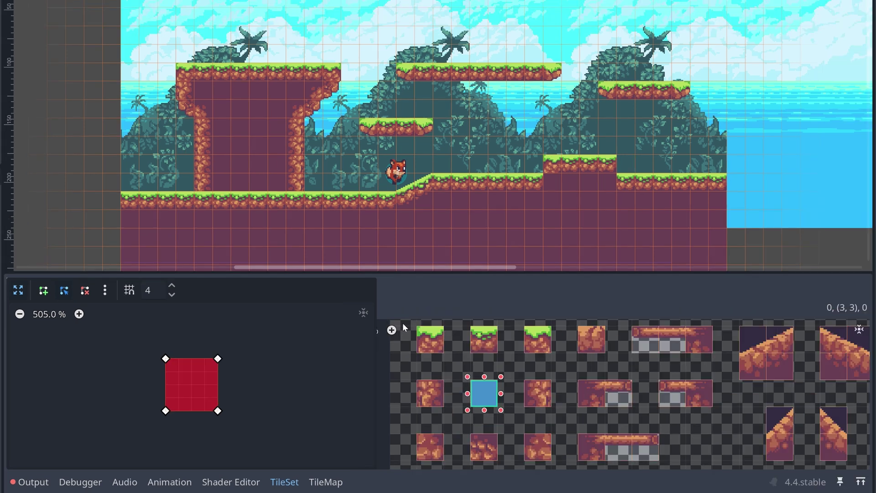
Step: Give the two selected rock corner tiles a full-square collision shape
{"action": "left_click_drag", "start_coordinate": [429, 341], "coordinate": [536, 445]}
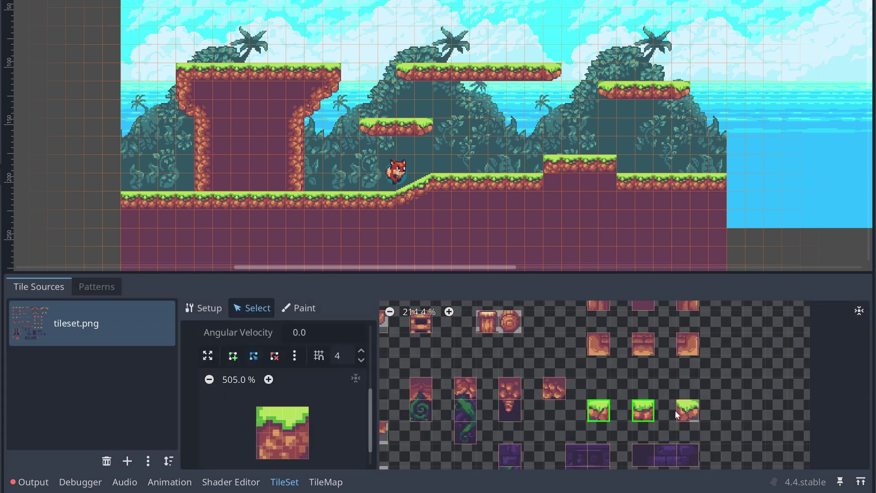
{"action": "scroll", "coordinate": [617, 405], "scroll_direction": "left", "scroll_amount": 3}
{"action": "scroll", "coordinate": [586, 350], "scroll_direction": "left", "scroll_amount": 2}
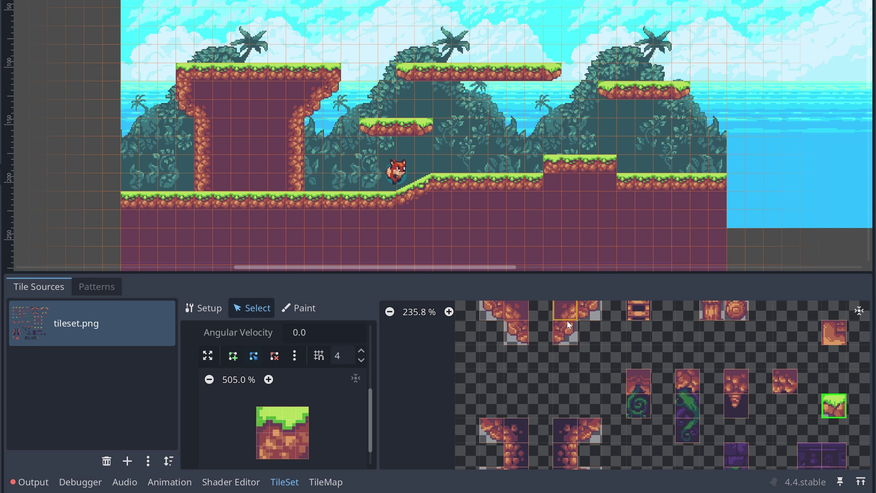
{"action": "scroll", "coordinate": [567, 321], "scroll_direction": "left", "scroll_amount": 2}
{"action": "left_click", "coordinate": [560, 343], "text": "shift"}
{"action": "left_click", "coordinate": [513, 344], "text": "shift"}
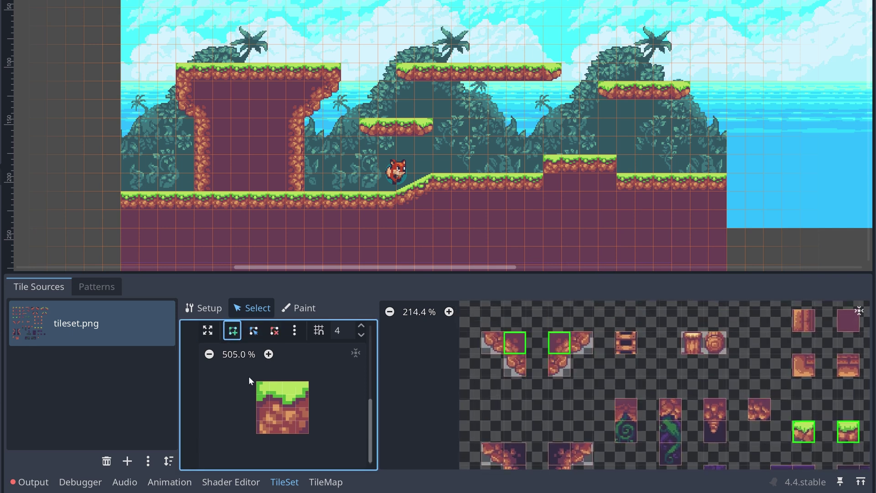
{"action": "left_click", "coordinate": [256, 377]}
{"action": "left_click", "coordinate": [309, 378]}
{"action": "left_click", "coordinate": [256, 431]}
{"action": "left_click", "coordinate": [256, 378]}
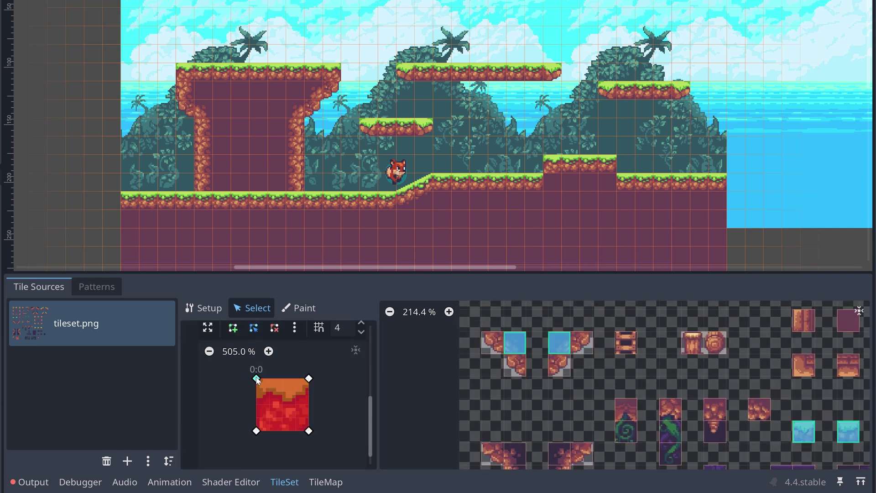
{"action": "scroll", "coordinate": [793, 406], "scroll_direction": "down", "scroll_amount": 3}
Step: Draw a full-square collision shape on the grass-topped tile
{"action": "middle_click_drag", "start_coordinate": [712, 355], "coordinate": [671, 399]}
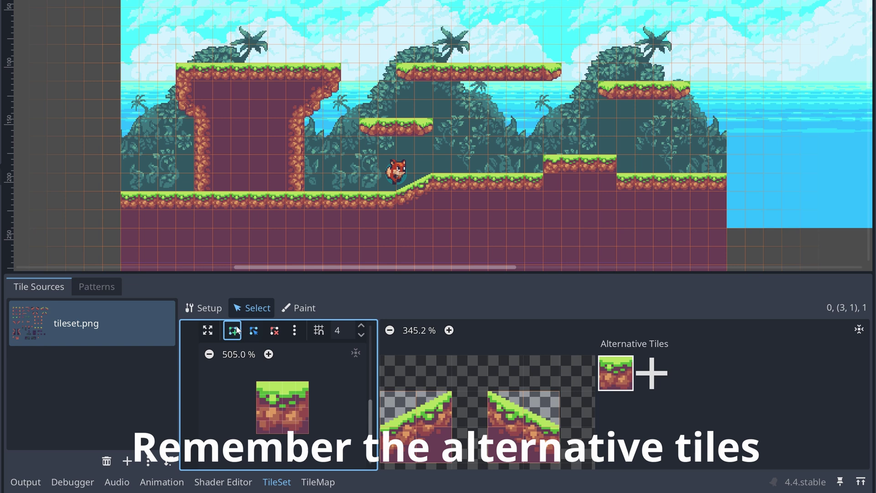
{"action": "left_click", "coordinate": [257, 378]}
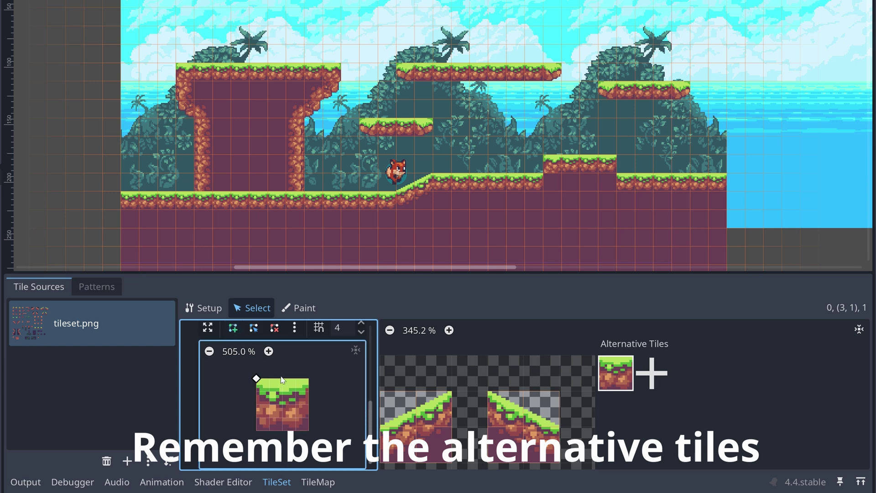
{"action": "left_click", "coordinate": [309, 378]}
{"action": "left_click", "coordinate": [309, 432]}
{"action": "left_click", "coordinate": [256, 431]}
{"action": "left_click", "coordinate": [256, 378]}
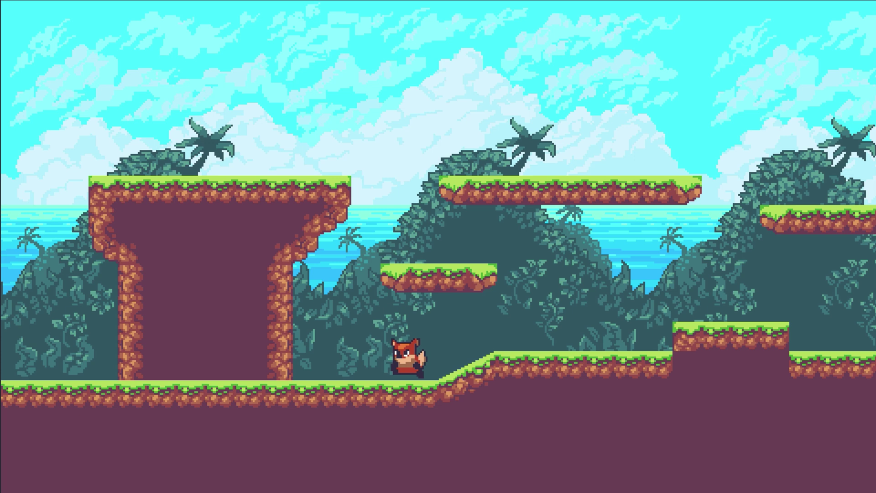
Step: Run and jump the fox onto the small, top-right and top floating platforms
{"action": "key", "text": "Left"}
{"action": "key", "text": "space"}
{"action": "key", "text": "Right"}
{"action": "key", "text": "space"}
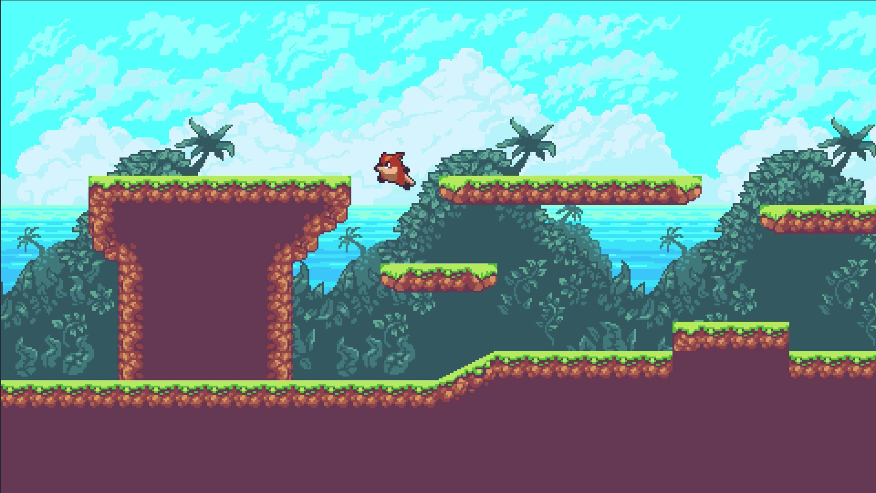
{"action": "key", "text": "Left"}
{"action": "key", "text": "Right"}
{"action": "key", "text": "space"}
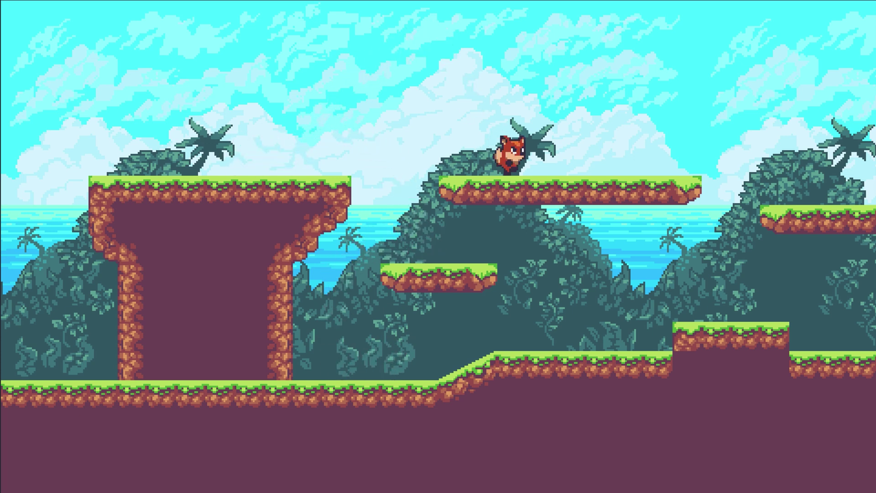
{"action": "key", "text": "space"}
Step: Walk the fox off the edge, then jump back to the top and right platforms
{"action": "key", "text": "Left"}
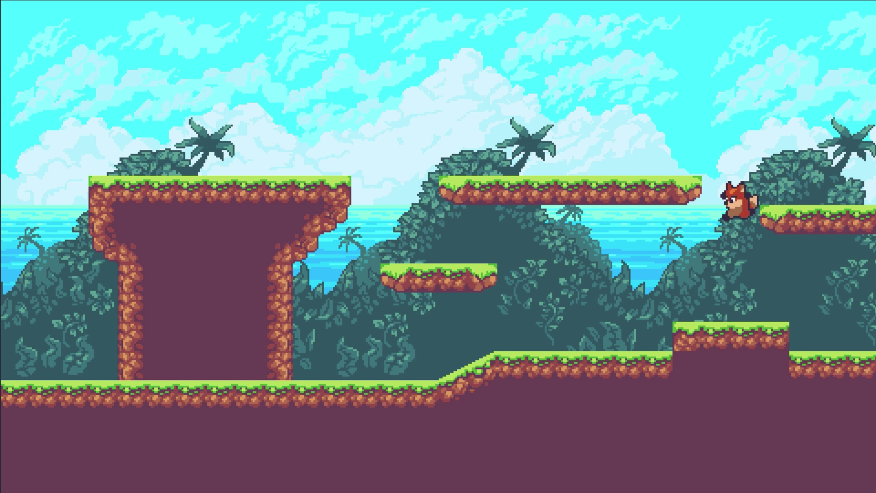
{"action": "key", "text": "space"}
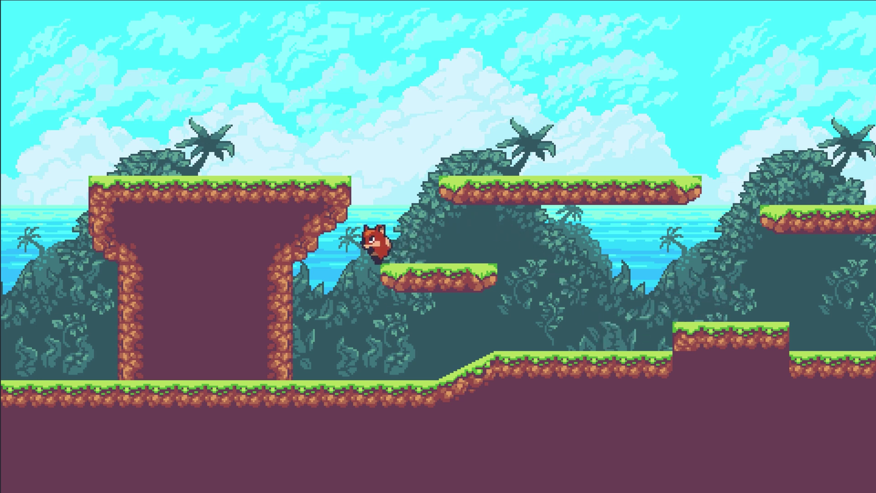
{"action": "key", "text": "space"}
{"action": "key", "text": "space"}
{"action": "key", "text": "Right"}
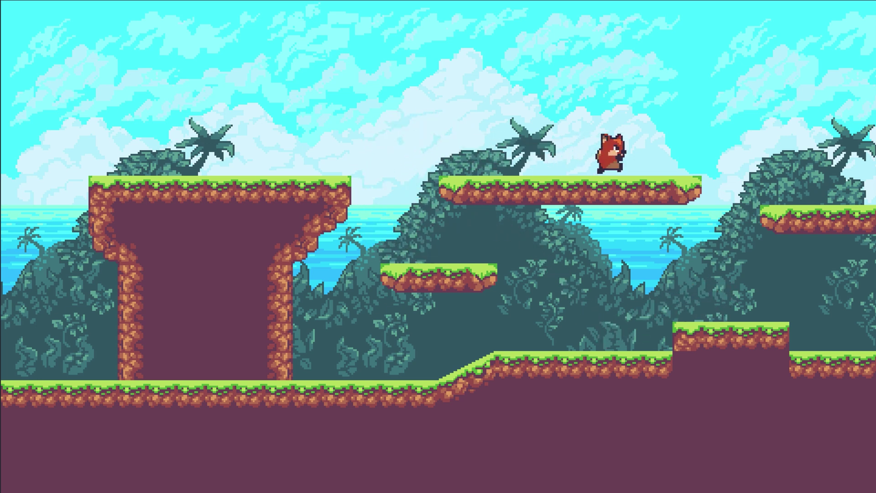
{"action": "key", "text": "space"}
{"action": "key", "text": "Left"}
{"action": "key", "text": "space"}
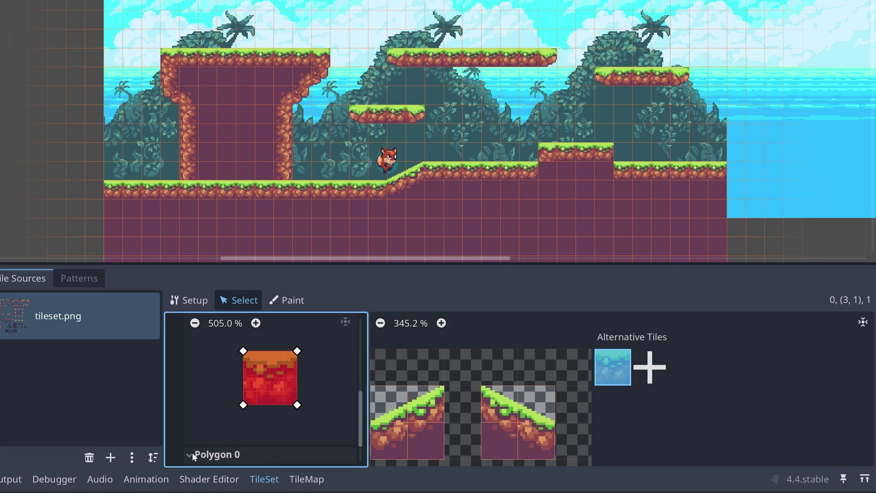
{"action": "scroll", "coordinate": [192, 453], "scroll_direction": "down", "scroll_amount": 2}
Step: Enable One Way collision on the grass tile and both grass platform tiles
{"action": "left_click", "coordinate": [284, 430]}
{"action": "scroll", "coordinate": [506, 405], "scroll_direction": "down", "scroll_amount": 3}
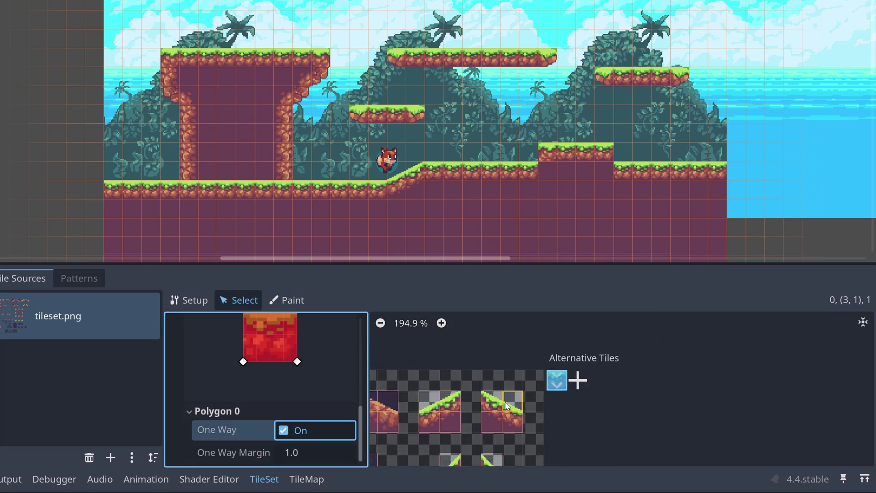
{"action": "scroll", "coordinate": [507, 405], "scroll_direction": "down", "scroll_amount": 2, "text": "ctrl"}
{"action": "scroll", "coordinate": [600, 439], "scroll_direction": "down", "scroll_amount": 5}
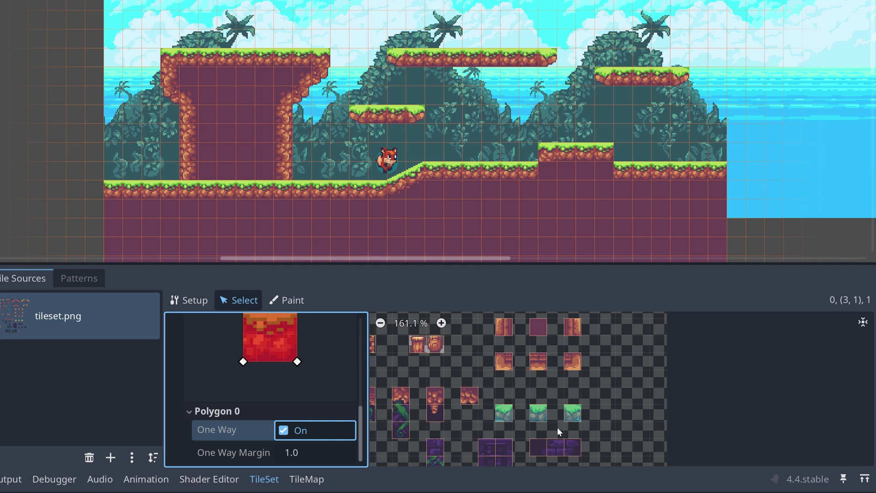
{"action": "left_click", "coordinate": [573, 414]}
{"action": "left_click", "coordinate": [503, 408], "text": "shift"}
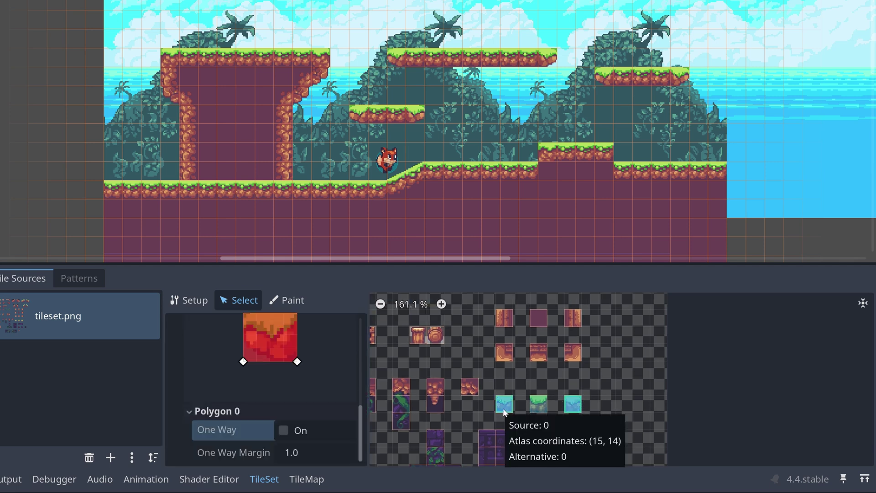
{"action": "left_click", "coordinate": [282, 430]}
Step: Run the level and jump the fox up onto the middle and upper platforms
{"action": "key", "text": "F5"}
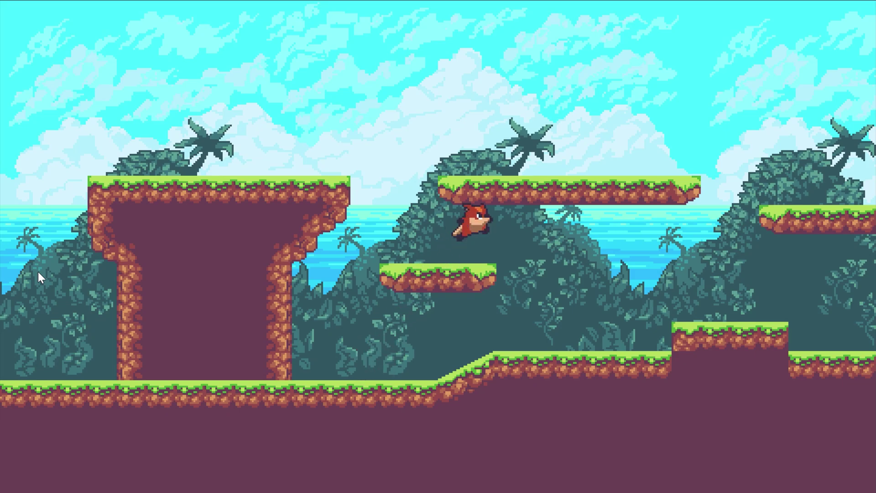
{"action": "key", "text": "Right"}
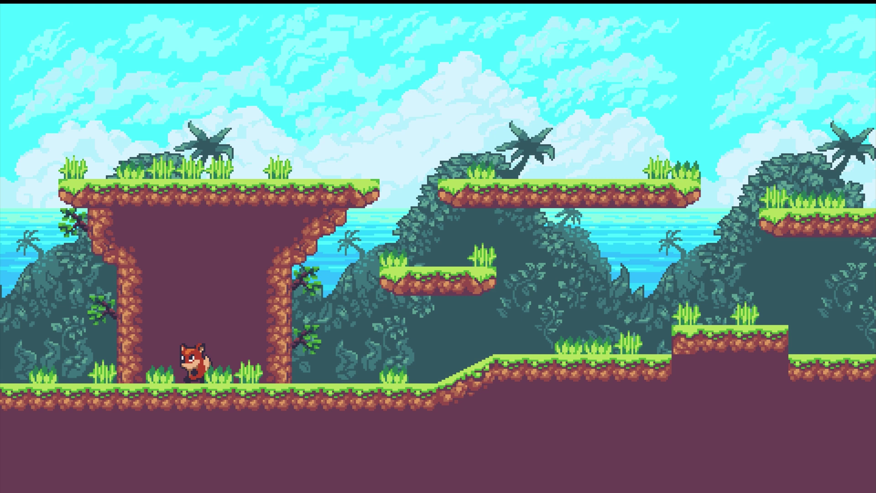
{"action": "key", "text": "Left"}
{"action": "key", "text": "Right"}
{"action": "key", "text": "space"}
{"action": "key", "text": "space"}
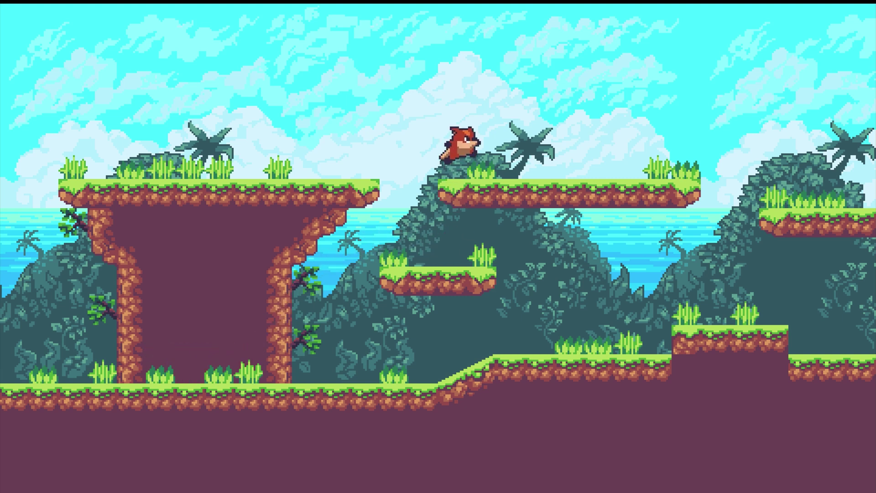